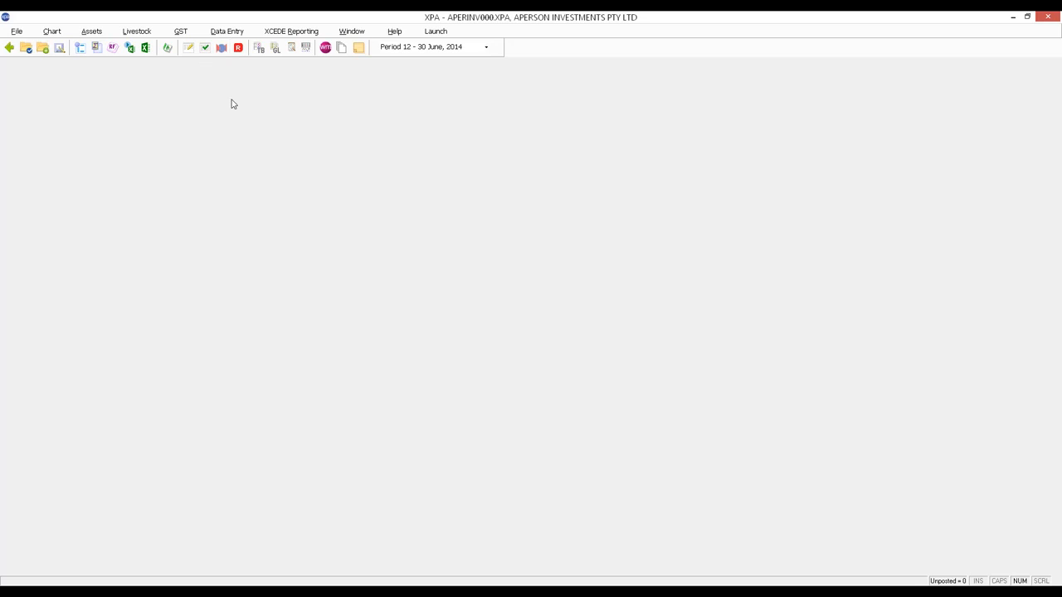
# Step: Open the Transaction Imports toolbox, show its list of charts and try to import the current XPA ledger
pyautogui.click(230, 33)
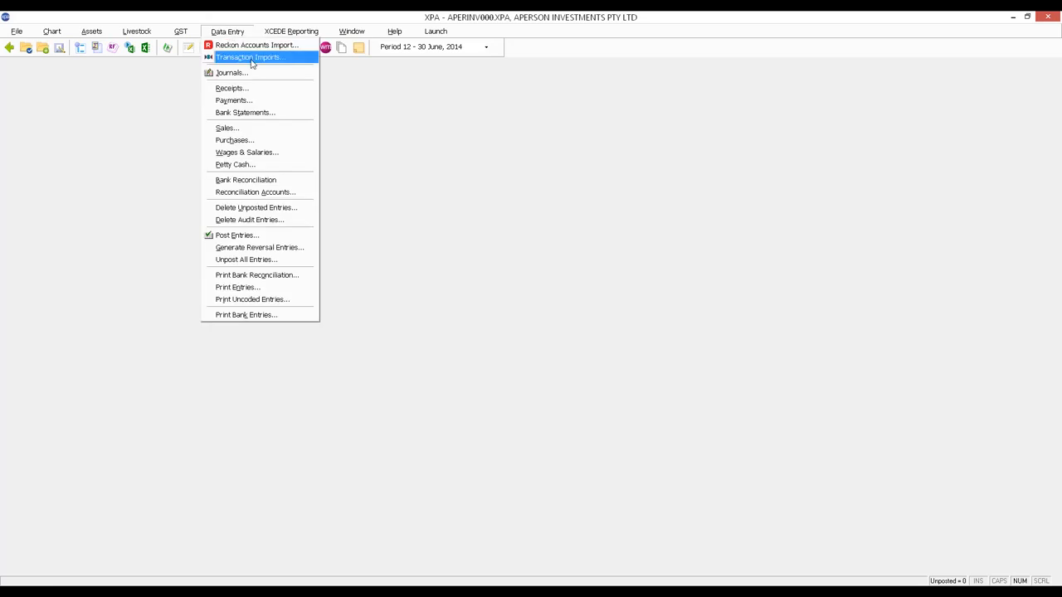
pyautogui.click(252, 58)
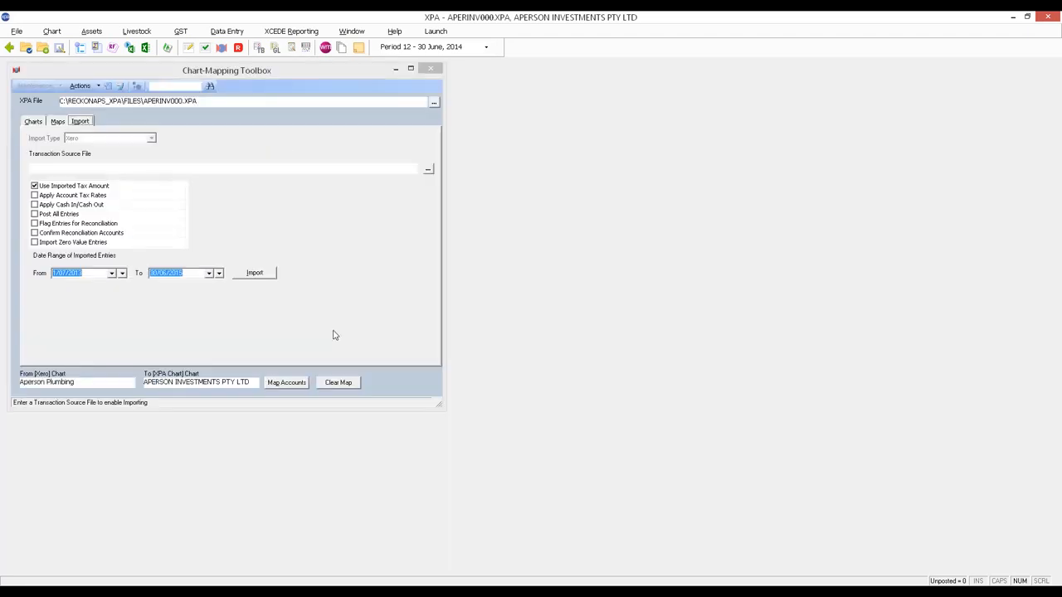
pyautogui.click(38, 123)
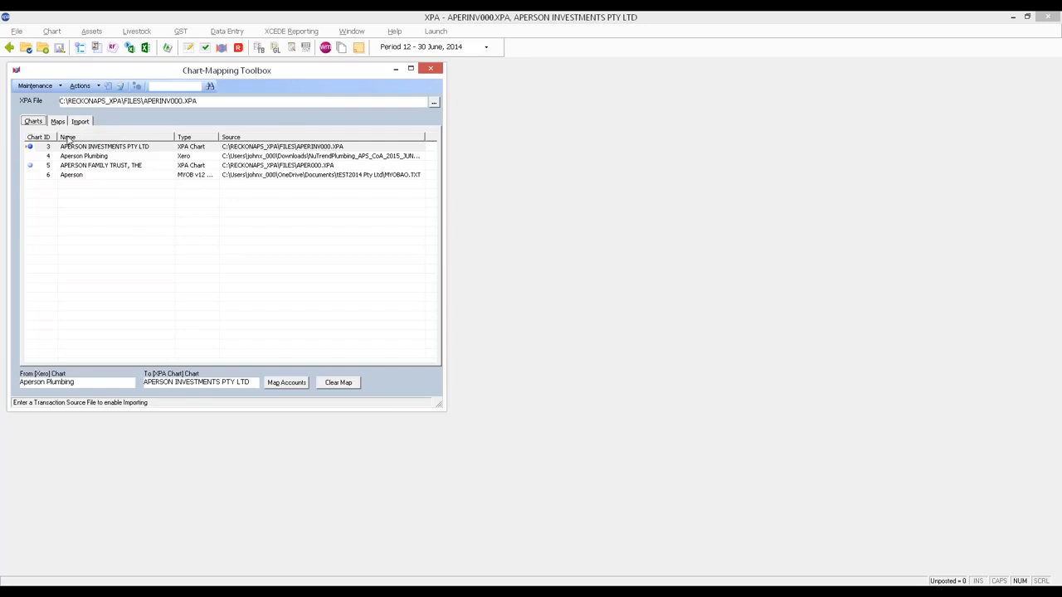
pyautogui.click(58, 86)
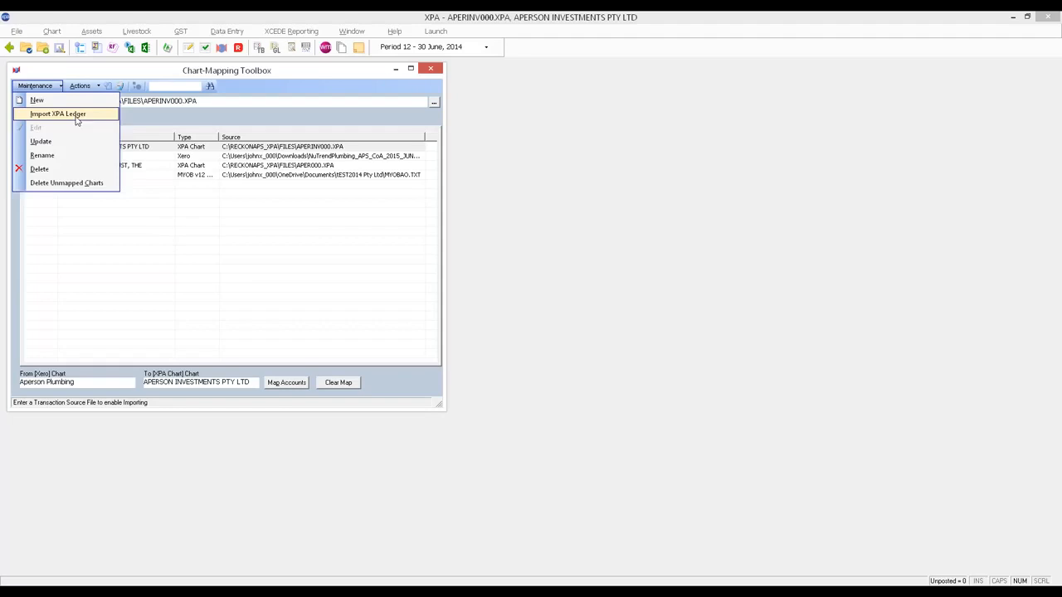
pyautogui.click(77, 118)
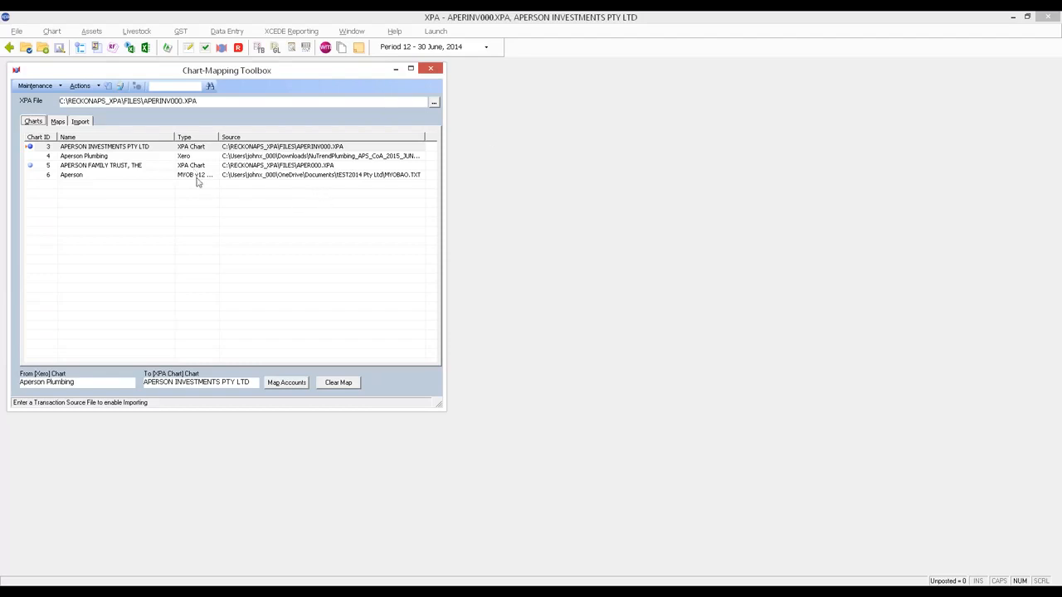
# Step: Delete the APERSON INVESTMENTS PTY LTD chart from the chart list
pyautogui.rightClick(120, 148)
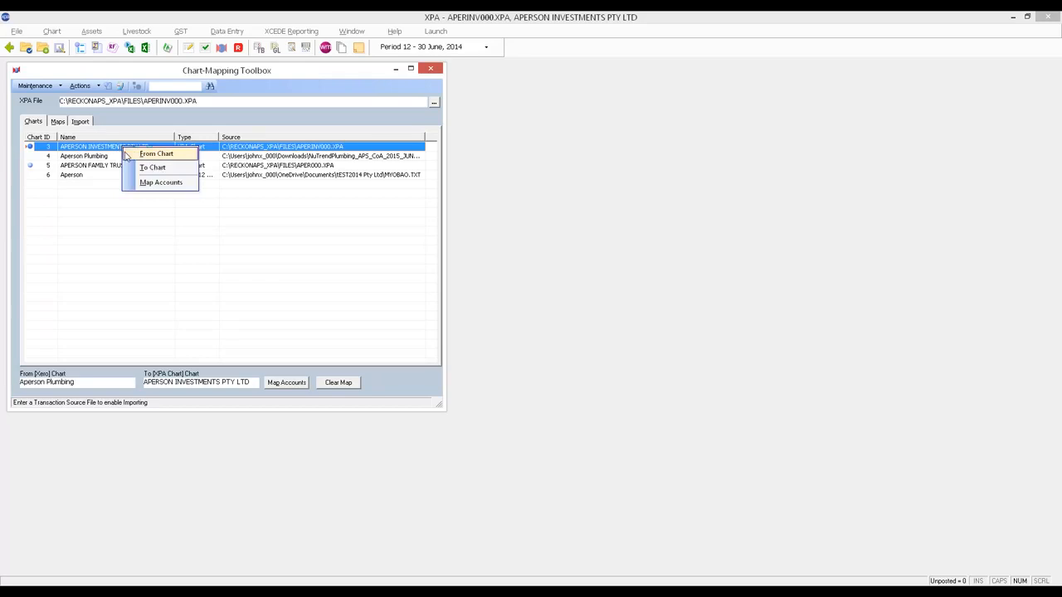
pyautogui.click(107, 148)
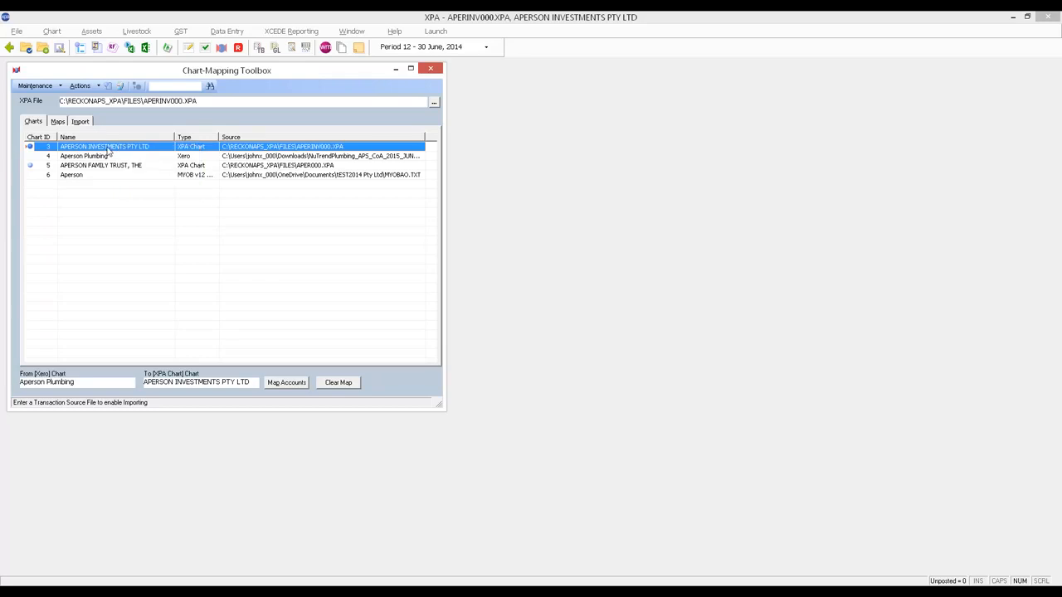
pyautogui.press('Delete')
pyautogui.click(545, 338)
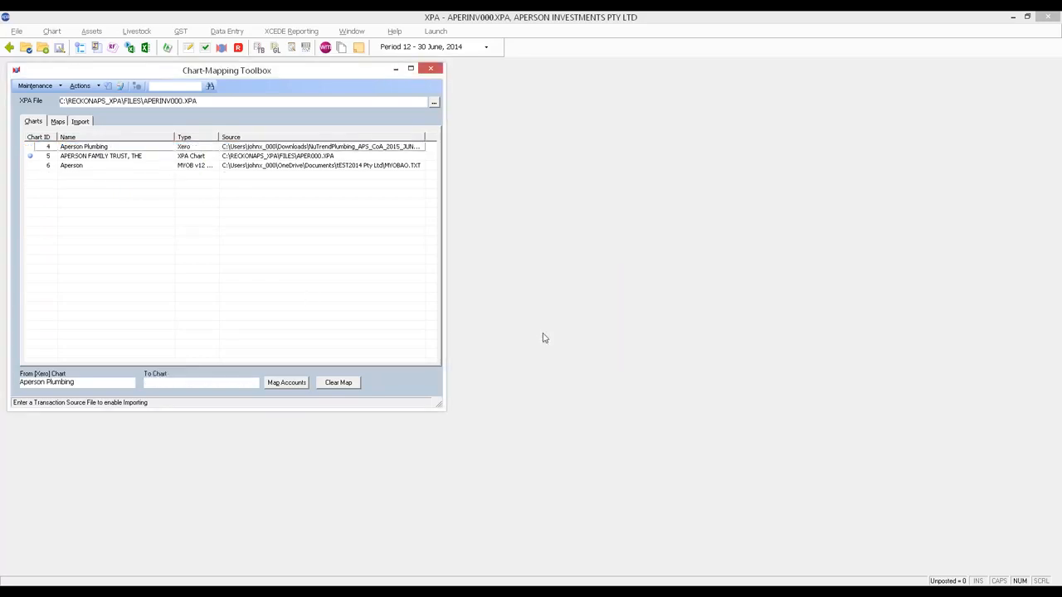
# Step: Import the APERSON INVESTMENTS PTY LTD ledger into the chart list as an XPA chart
pyautogui.click(41, 84)
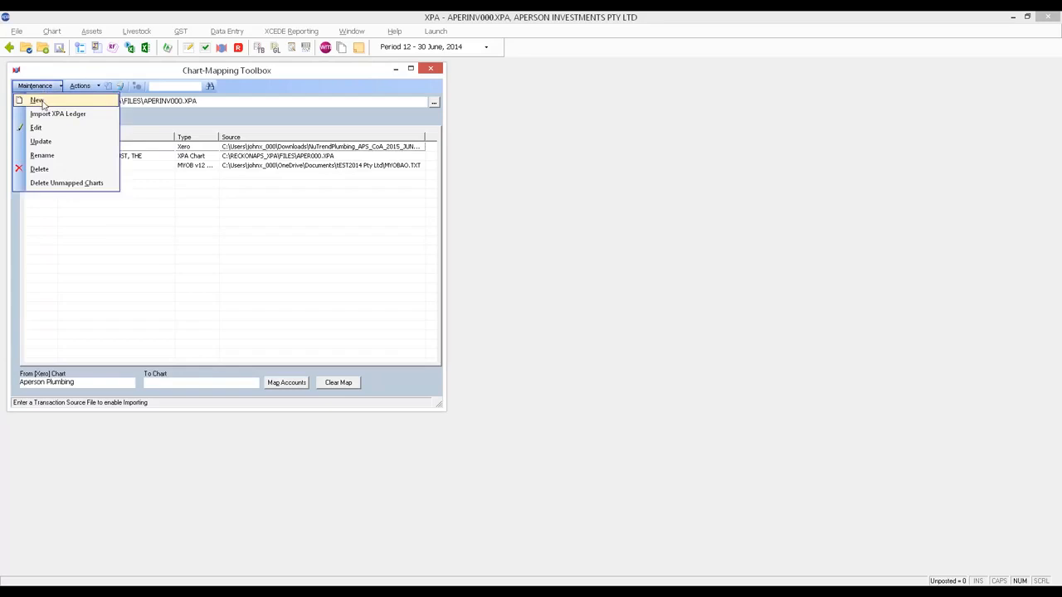
pyautogui.press('Escape')
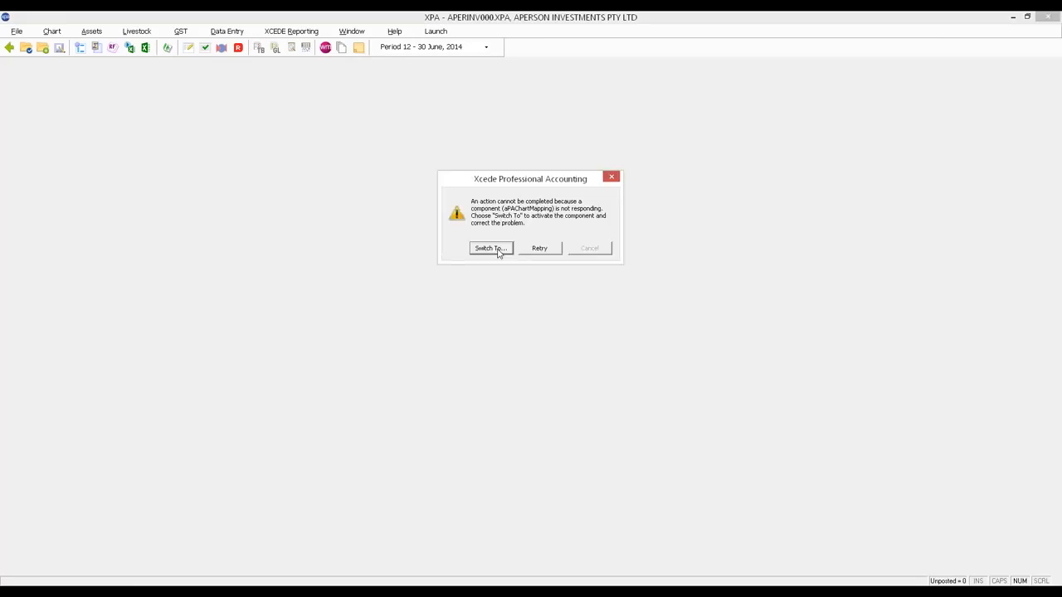
pyautogui.click(497, 249)
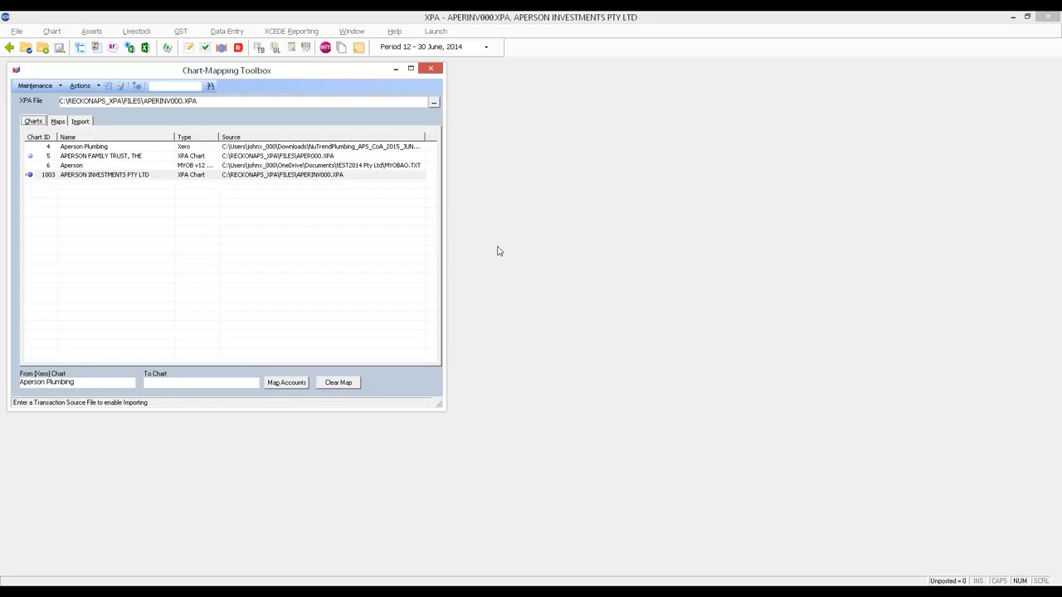
# Step: Start a new chart named Webinar Test Case with the type Xero
pyautogui.click(58, 87)
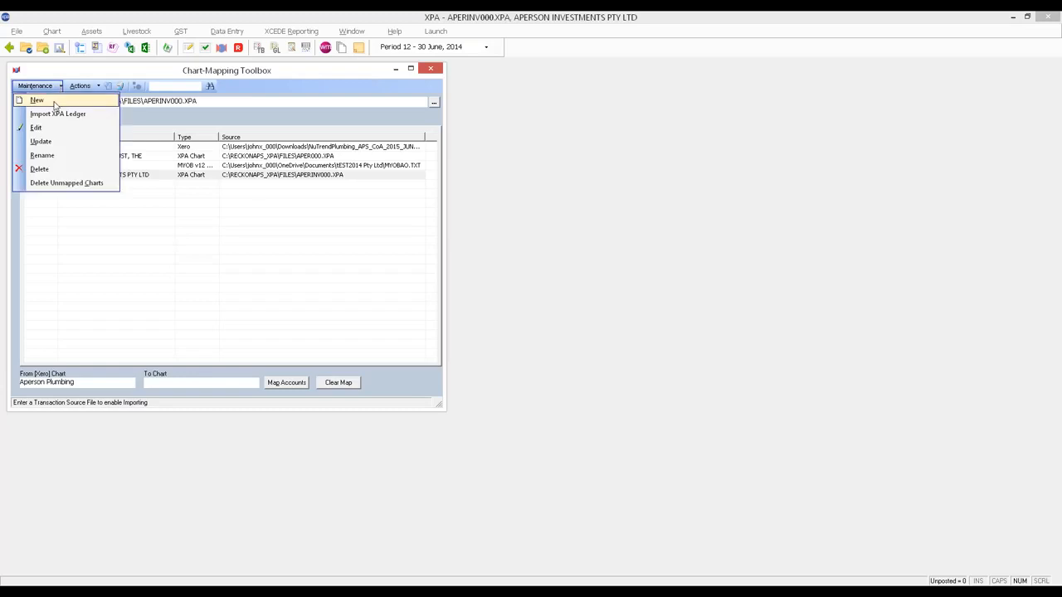
pyautogui.click(38, 101)
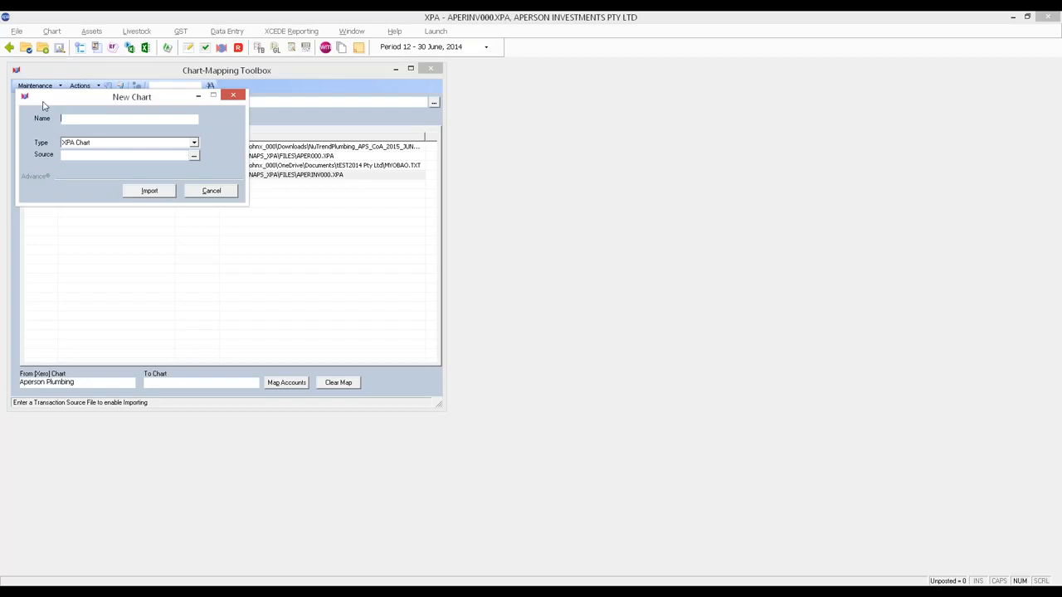
pyautogui.write('Webinar Test Case')
pyautogui.click(140, 146)
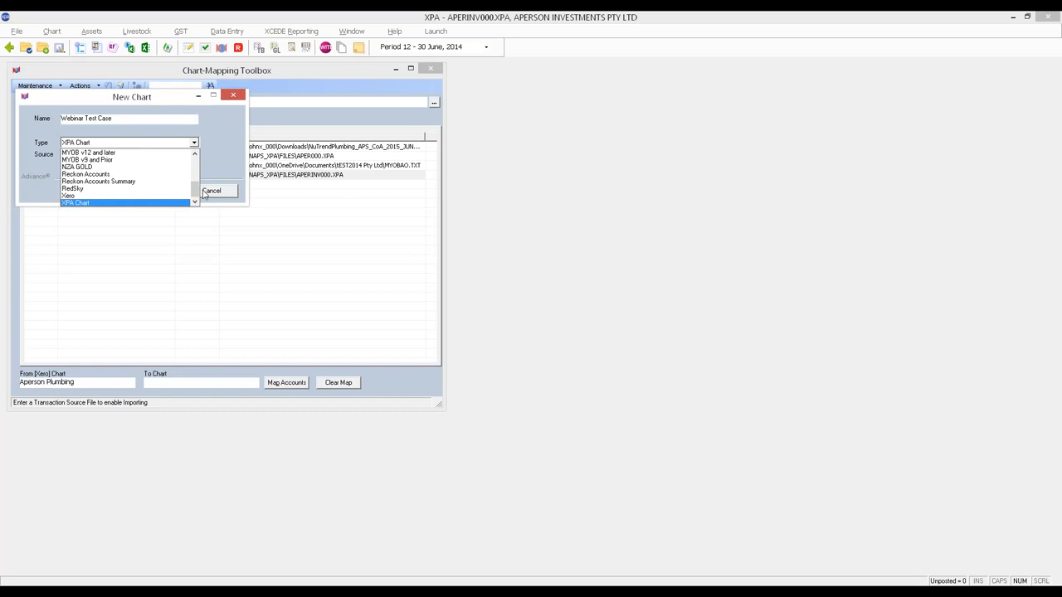
pyautogui.moveTo(197, 195)
pyautogui.mouseDown()
pyautogui.moveTo(196, 160)
pyautogui.moveTo(198, 203)
pyautogui.mouseUp()
pyautogui.click(128, 195)
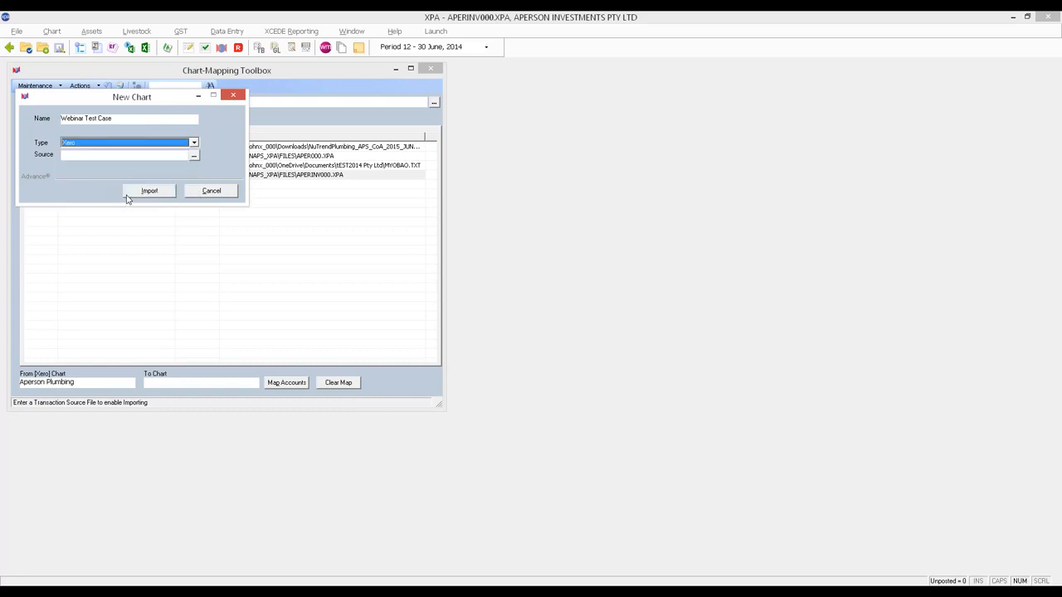
# Step: Choose Plumbing_APS_CoA_2015_JUN_11.txt from Downloads as the new chart's source and import it
pyautogui.click(194, 156)
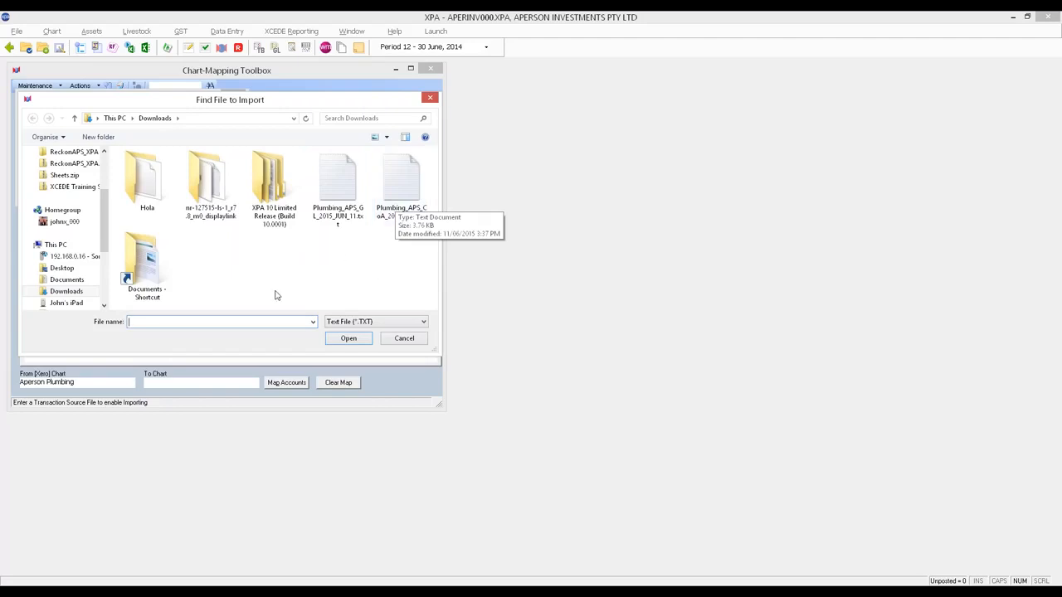
pyautogui.click(405, 182)
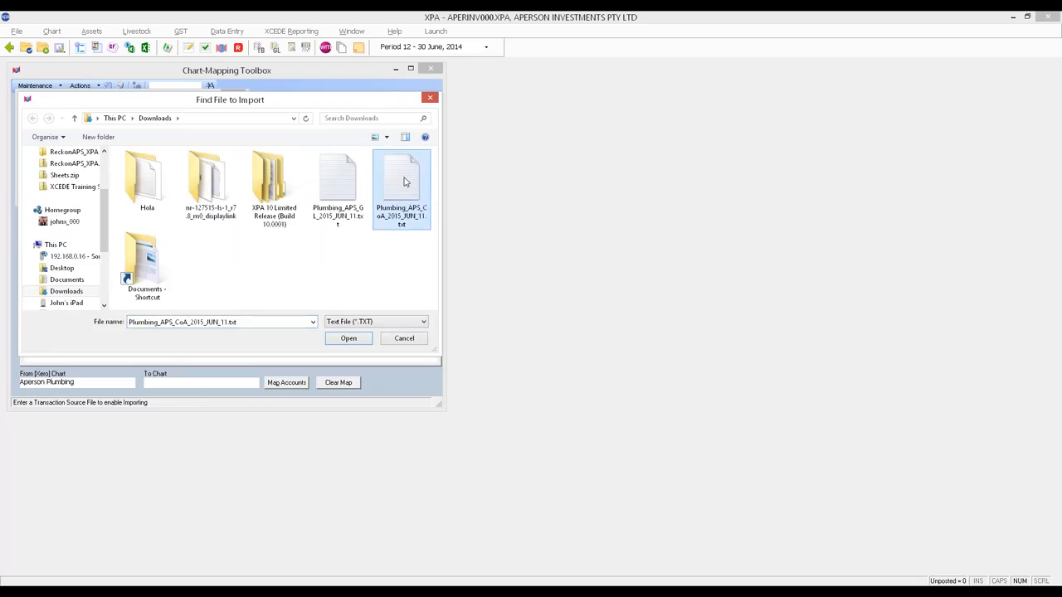
pyautogui.click(349, 338)
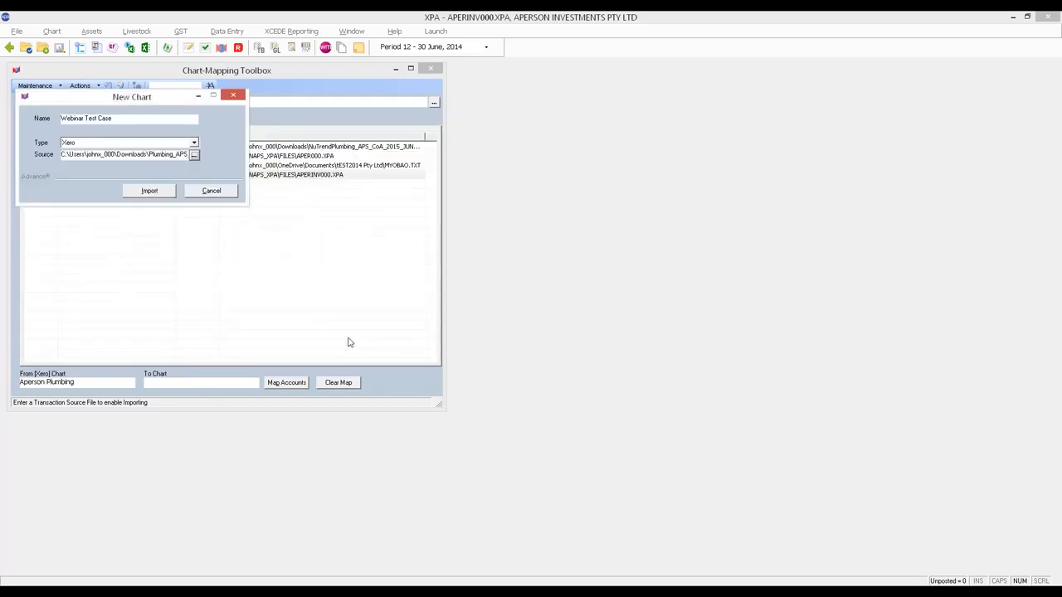
pyautogui.click(150, 191)
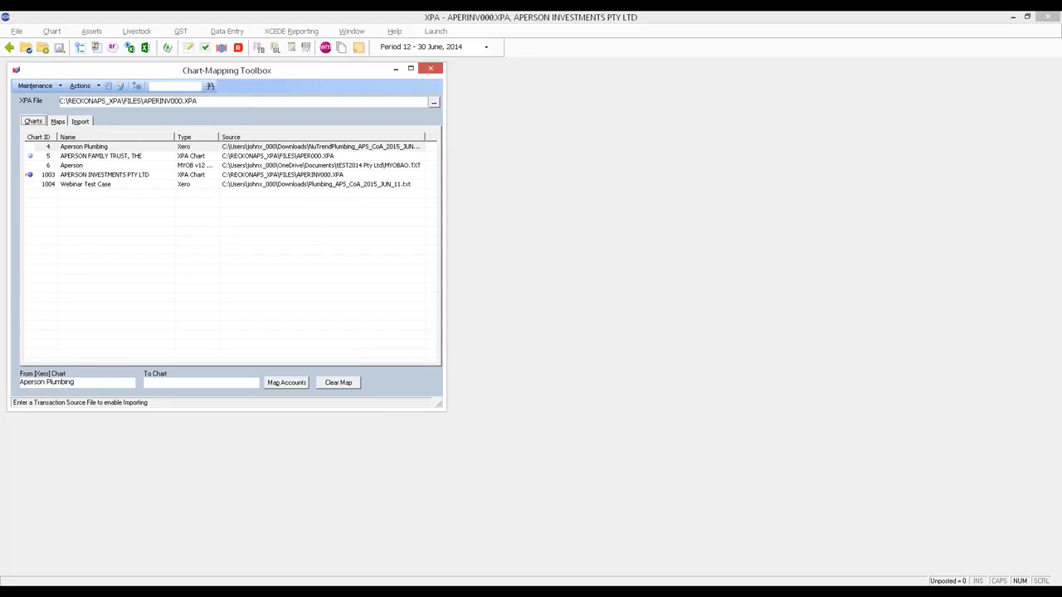
# Step: Set Webinar Test Case as the From chart and APERSON INVESTMENTS PTY LTD as the To chart
pyautogui.click(130, 185)
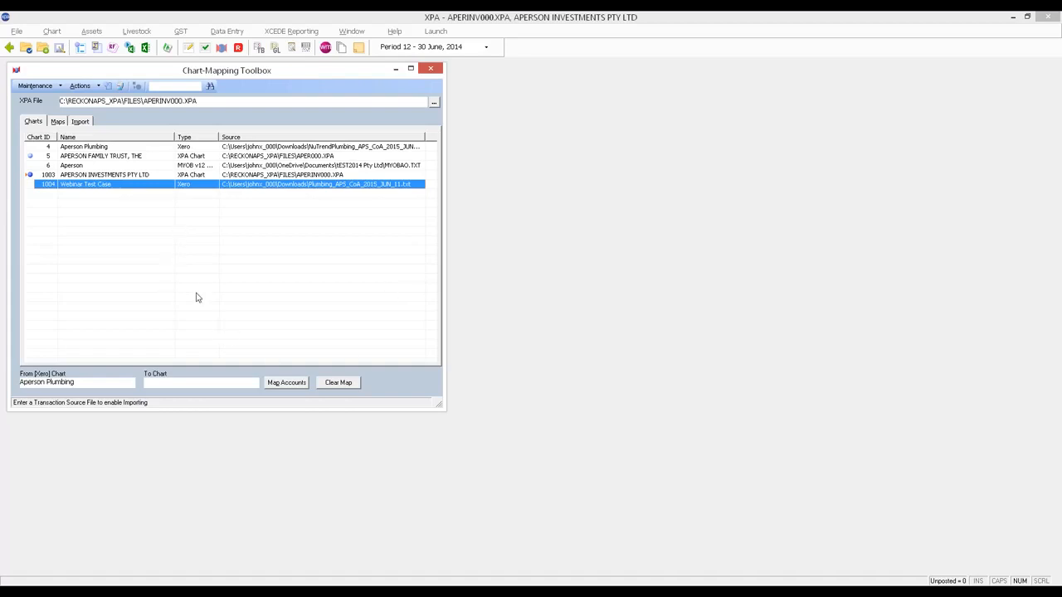
pyautogui.rightClick(129, 189)
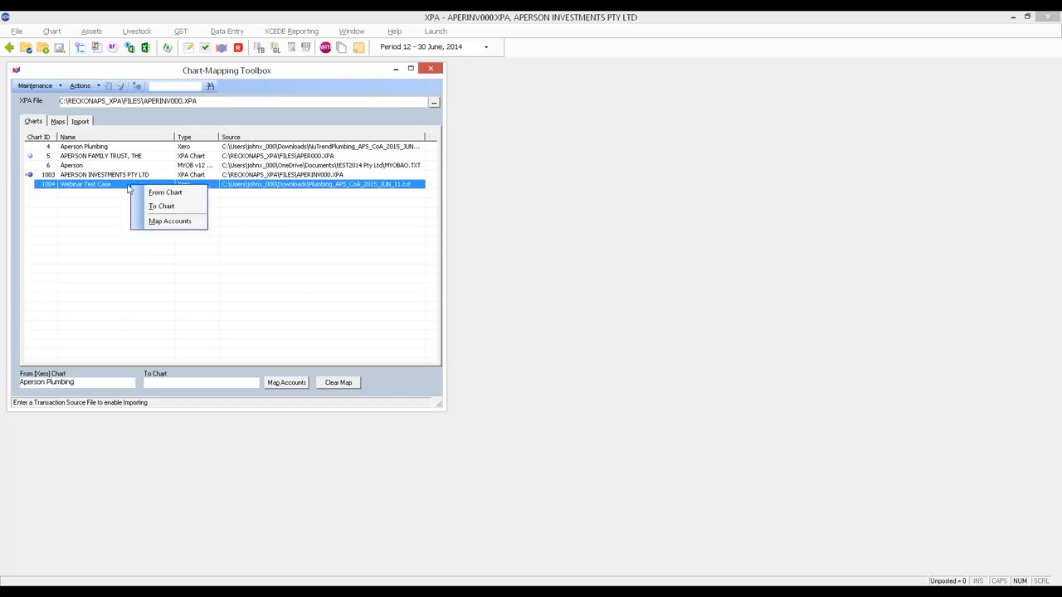
pyautogui.click(174, 196)
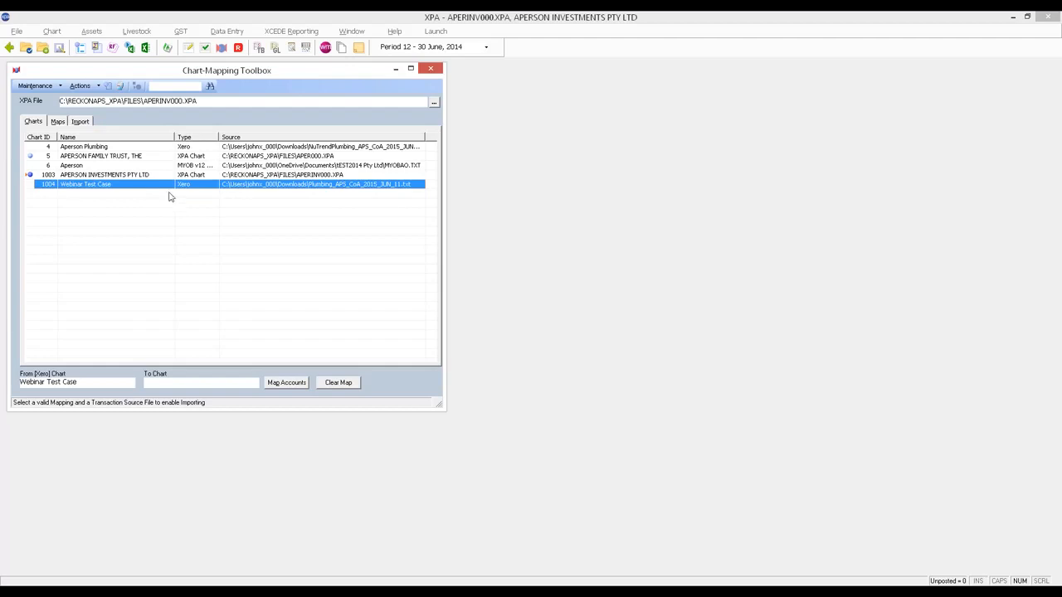
pyautogui.click(130, 178)
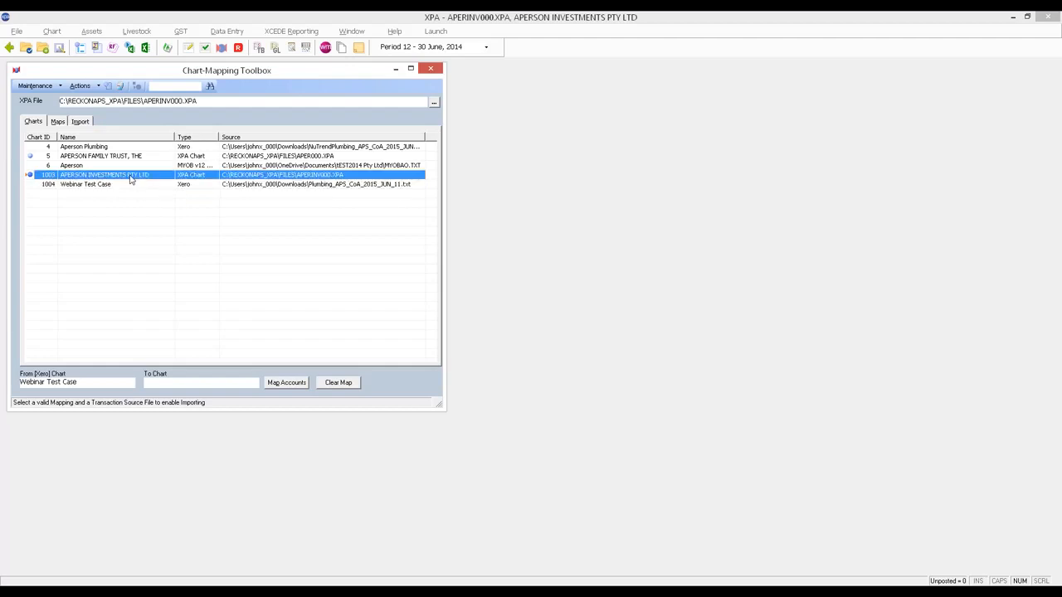
pyautogui.rightClick(131, 179)
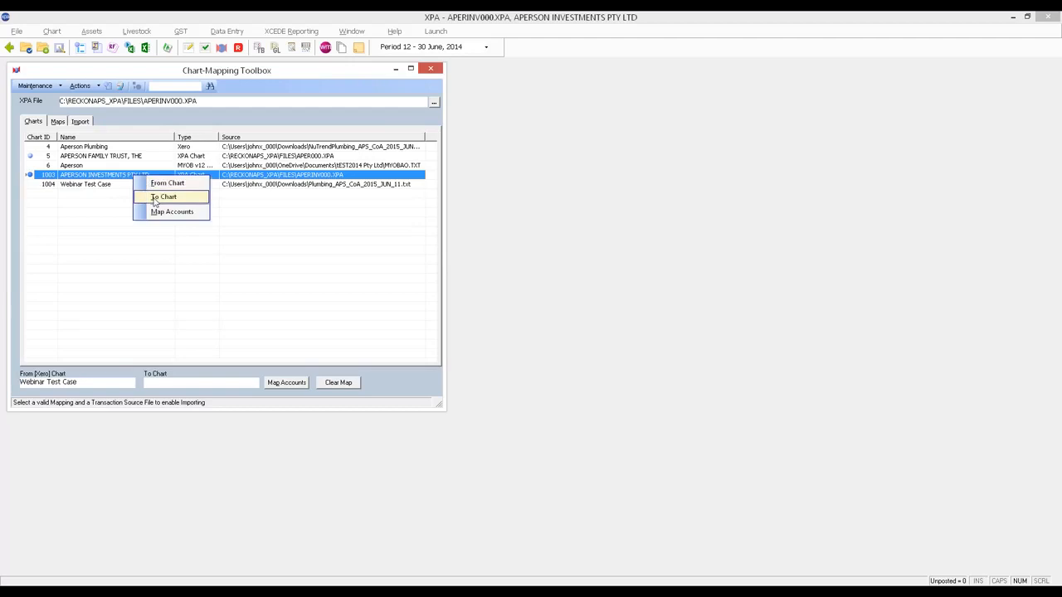
pyautogui.click(162, 198)
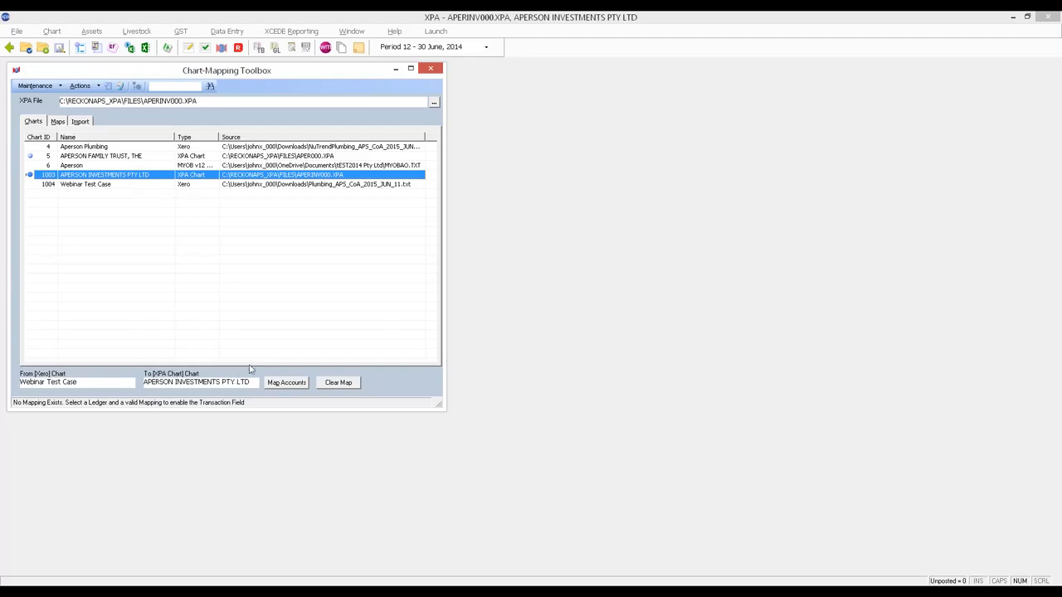
# Step: Open the account mapping between the two charts, enlarge its window and widen the source accounts area
pyautogui.click(292, 386)
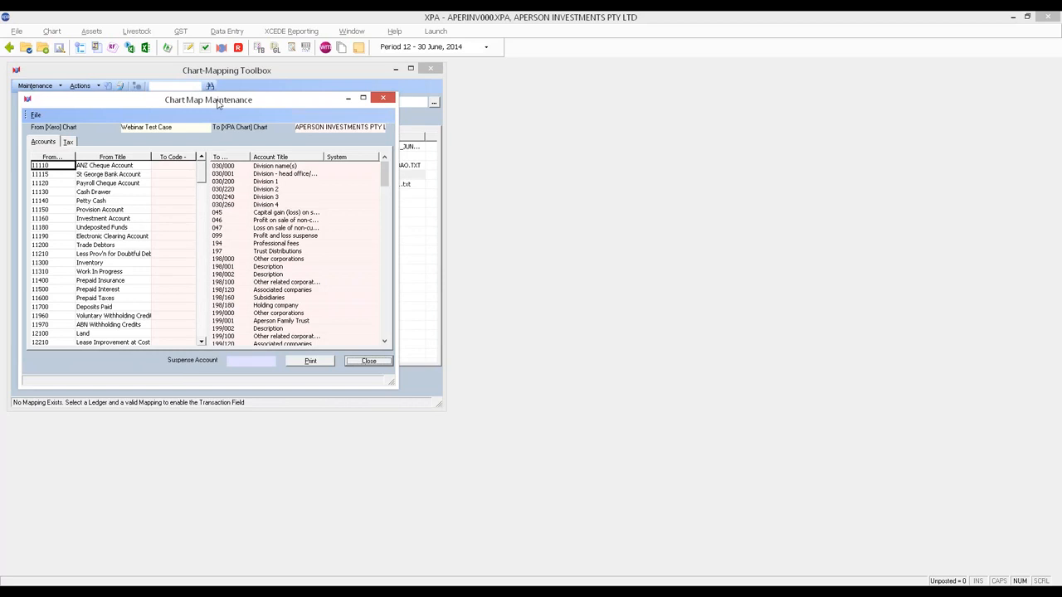
pyautogui.moveTo(215, 102); pyautogui.dragTo(205, 75)
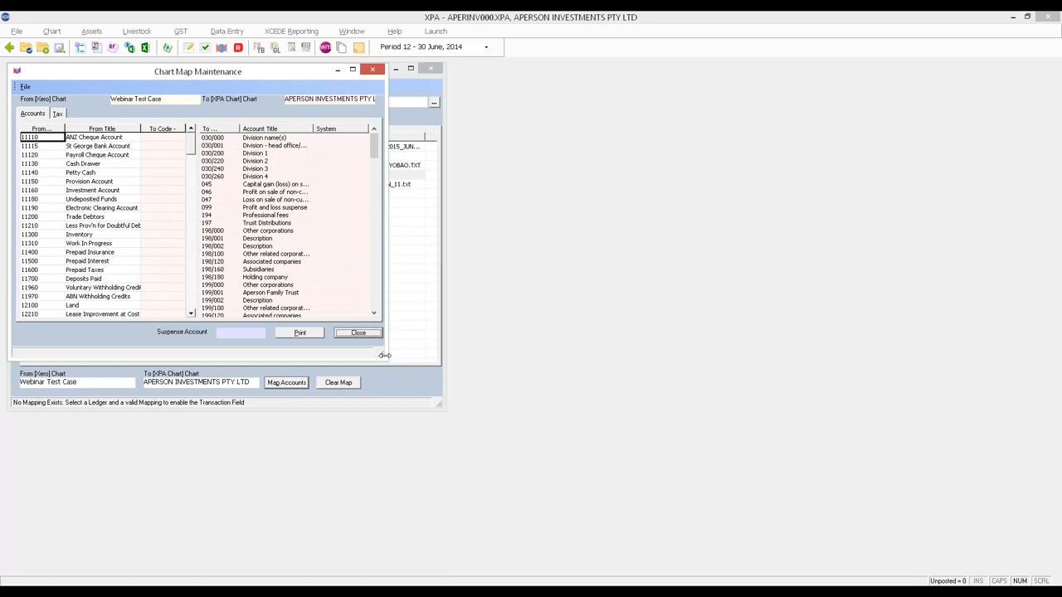
pyautogui.moveTo(383, 358); pyautogui.dragTo(550, 509)
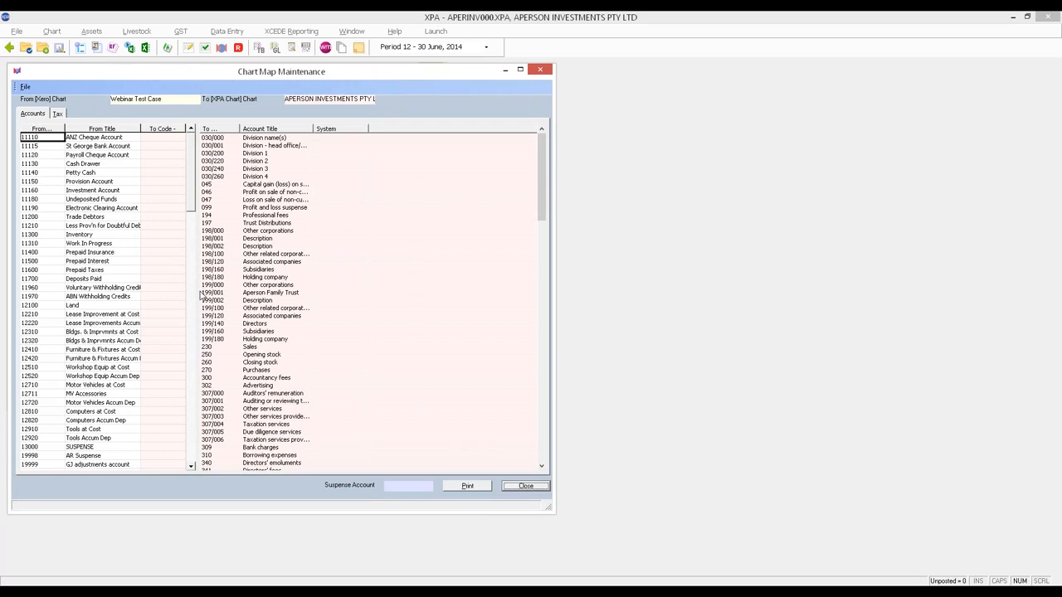
pyautogui.moveTo(201, 295); pyautogui.dragTo(256, 292)
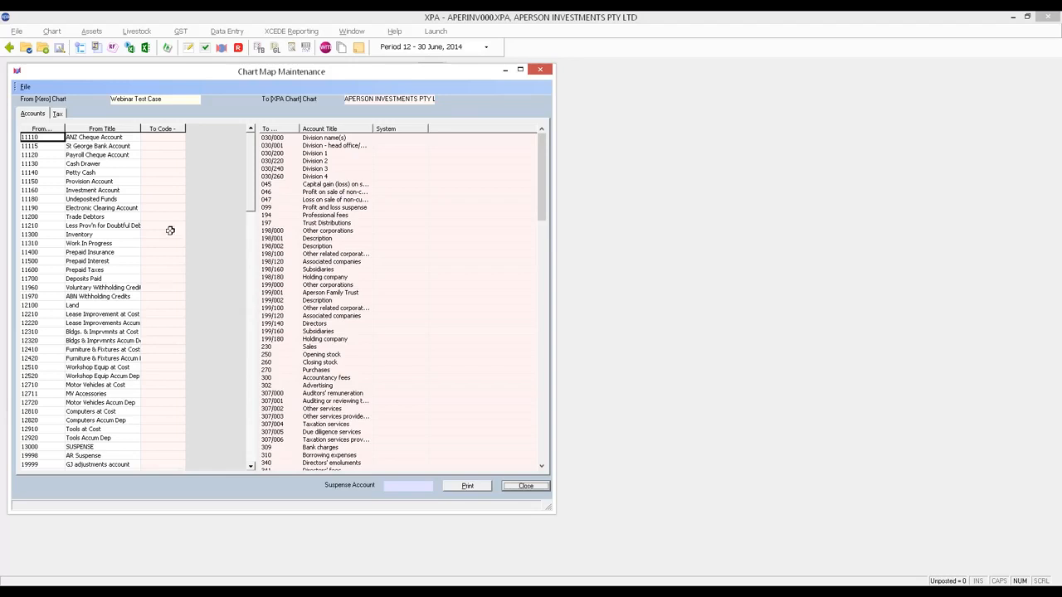
# Step: Map the ANZ Cheque Account (11110) to code 680
pyautogui.click(165, 137)
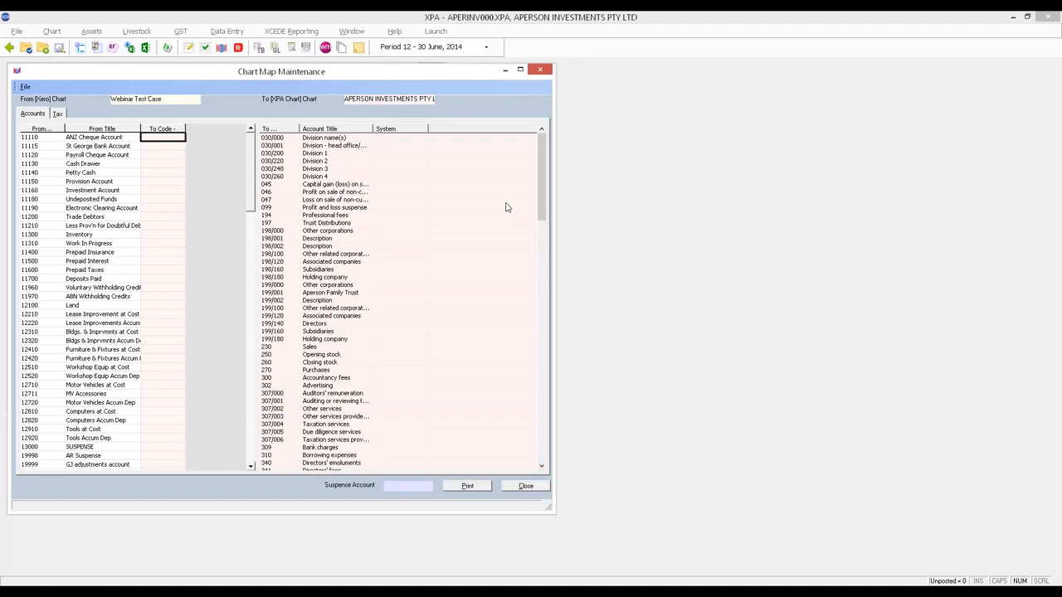
pyautogui.write('680/')
pyautogui.press('Return')
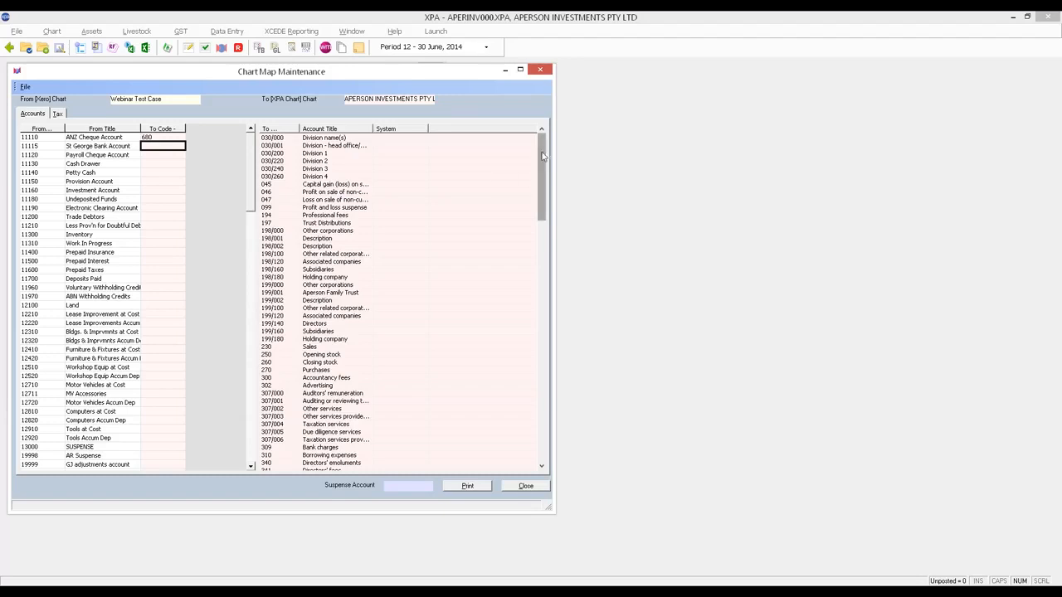
# Step: Map the St George Bank Account and the Payroll Cheque Account to the bank overdraft account 680
pyautogui.moveTo(539, 172); pyautogui.dragTo(511, 353)
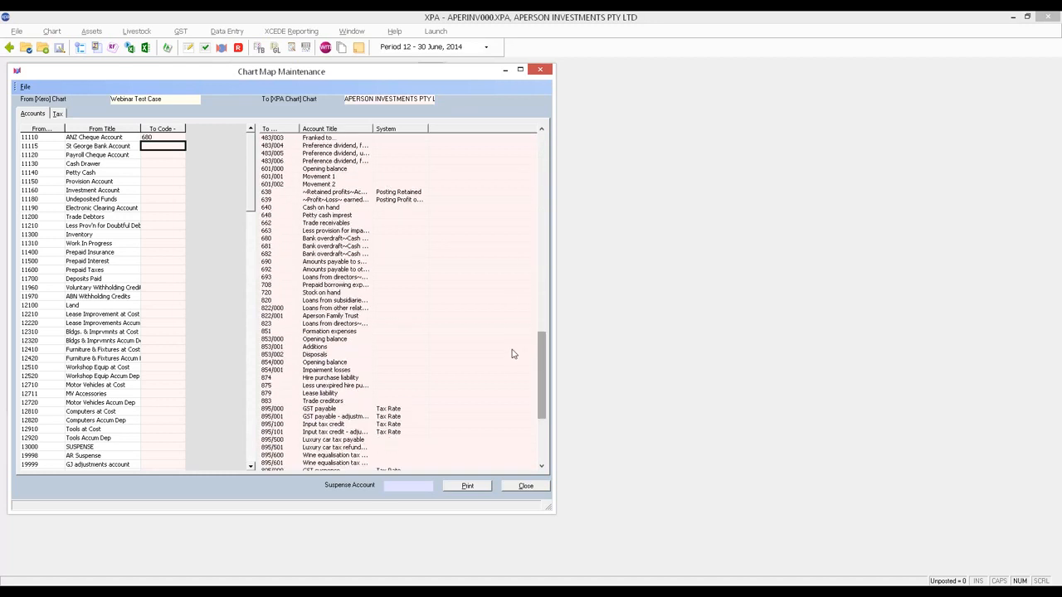
pyautogui.doubleClick(339, 240)
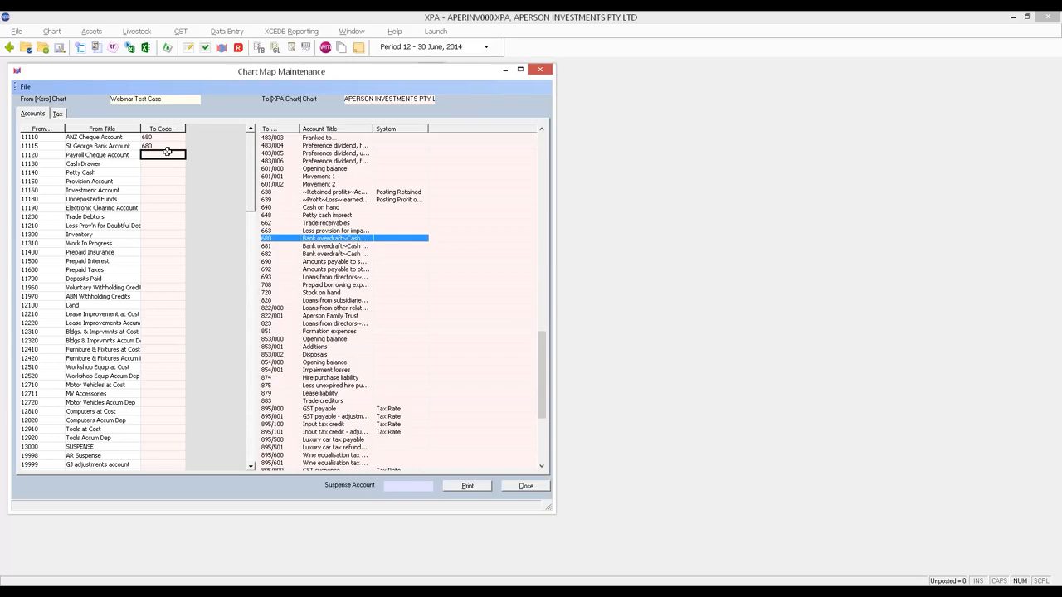
pyautogui.doubleClick(354, 242)
# Step: Map Trade Debtors (11200) to the Trade receivables account 662
pyautogui.scroll(-1, 354, 279)
pyautogui.click(160, 218)
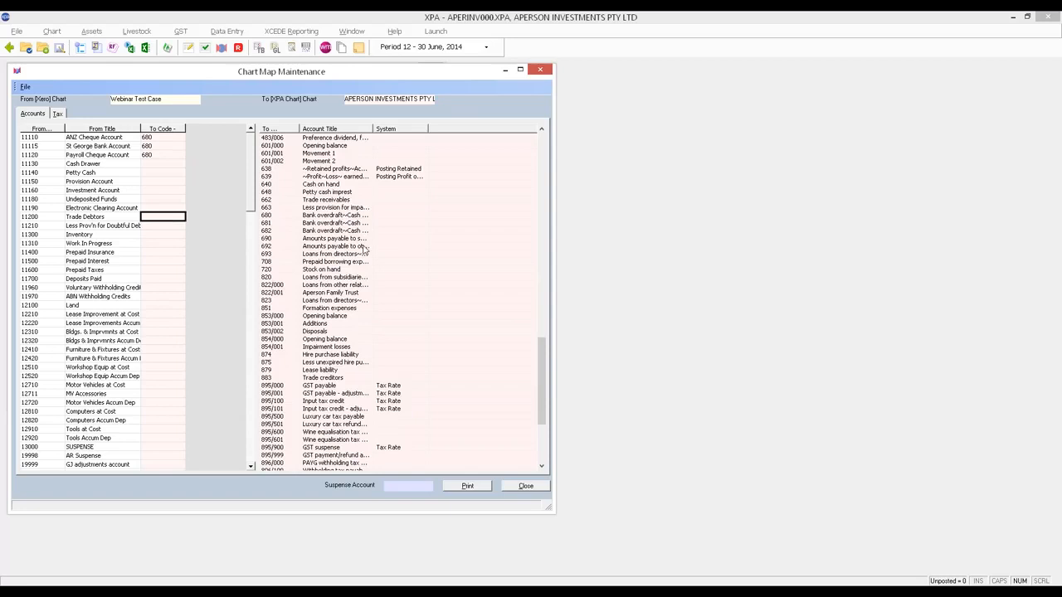
pyautogui.doubleClick(336, 200)
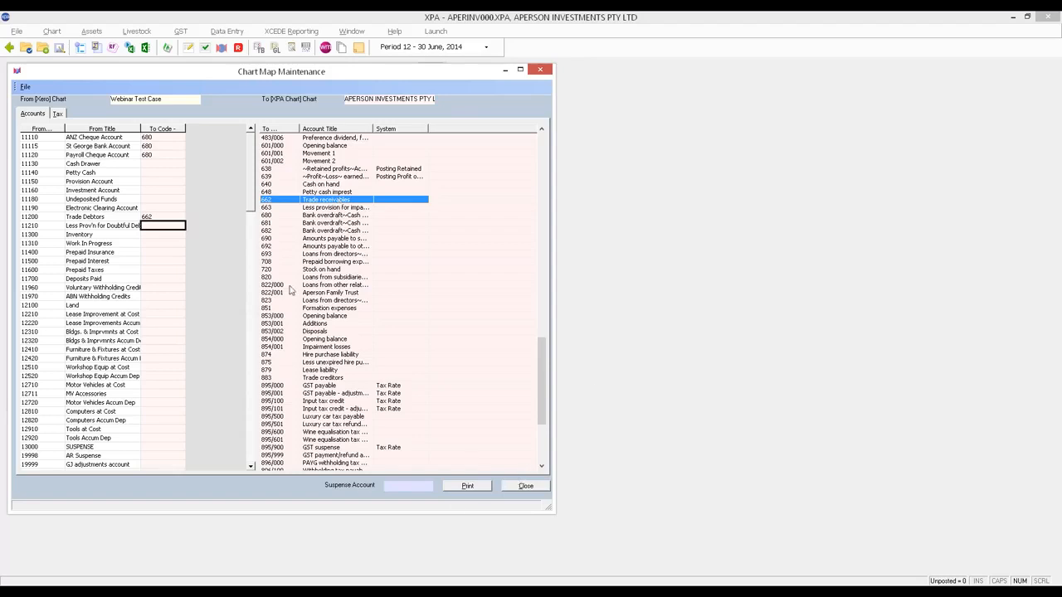
# Step: Close the chart map and choose Plumbing_APS_GL_2015_JUN_11.txt from Downloads as the transaction source file for the import
pyautogui.click(525, 488)
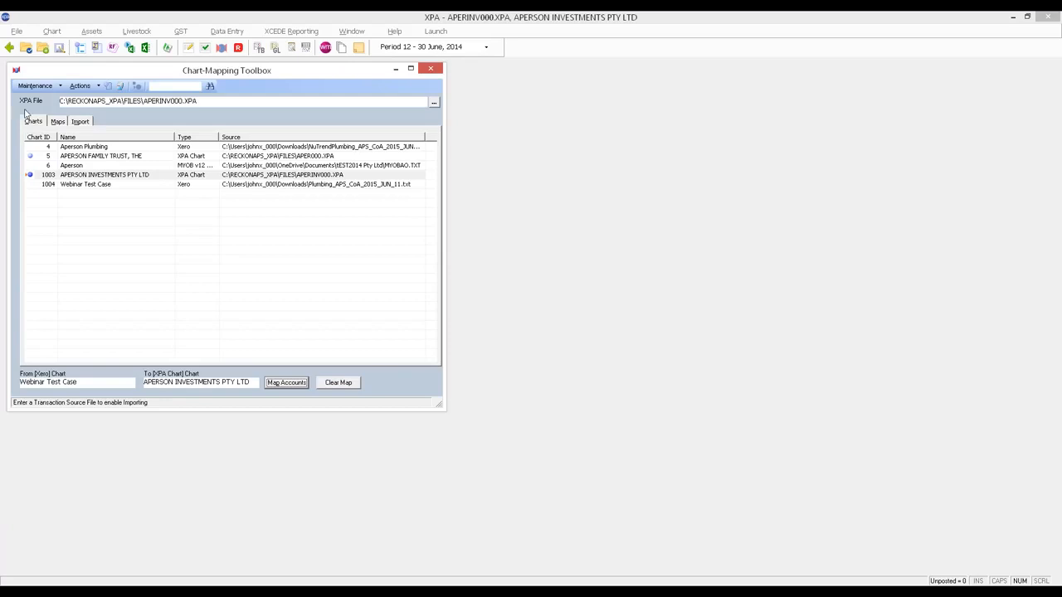
pyautogui.click(82, 123)
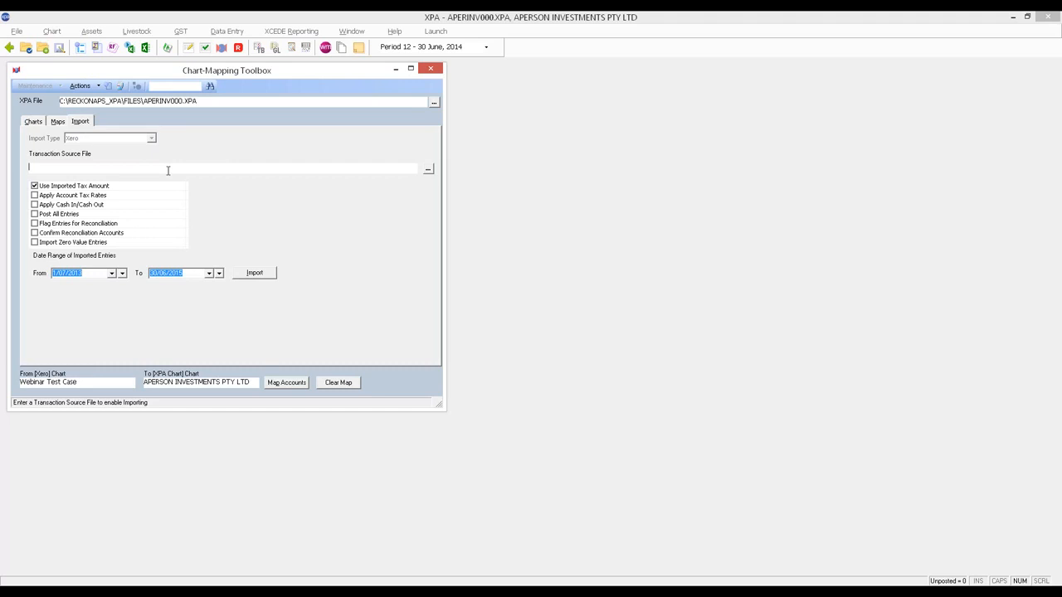
pyautogui.click(428, 172)
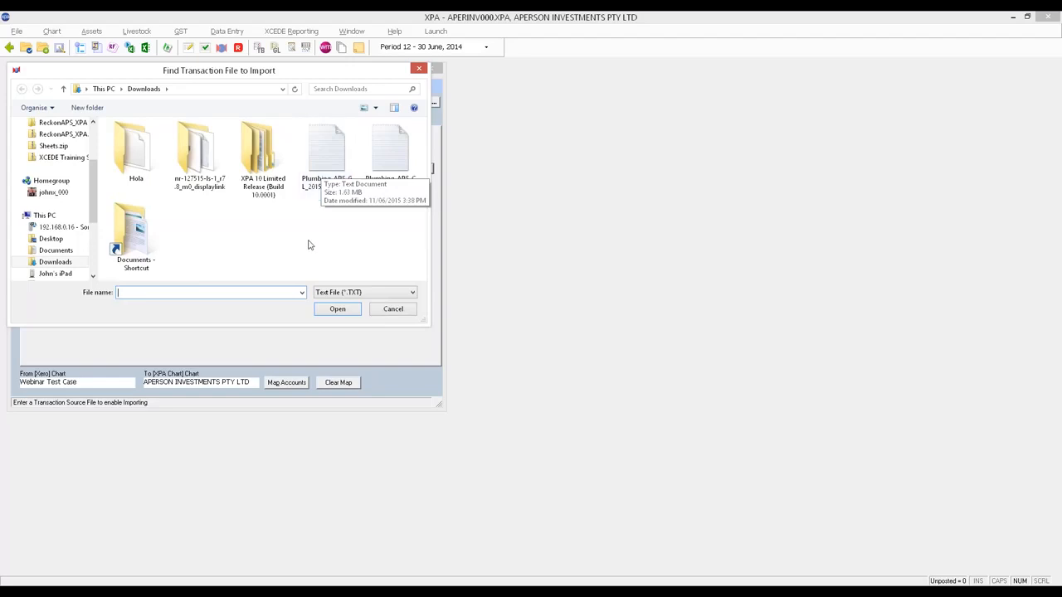
pyautogui.click(324, 149)
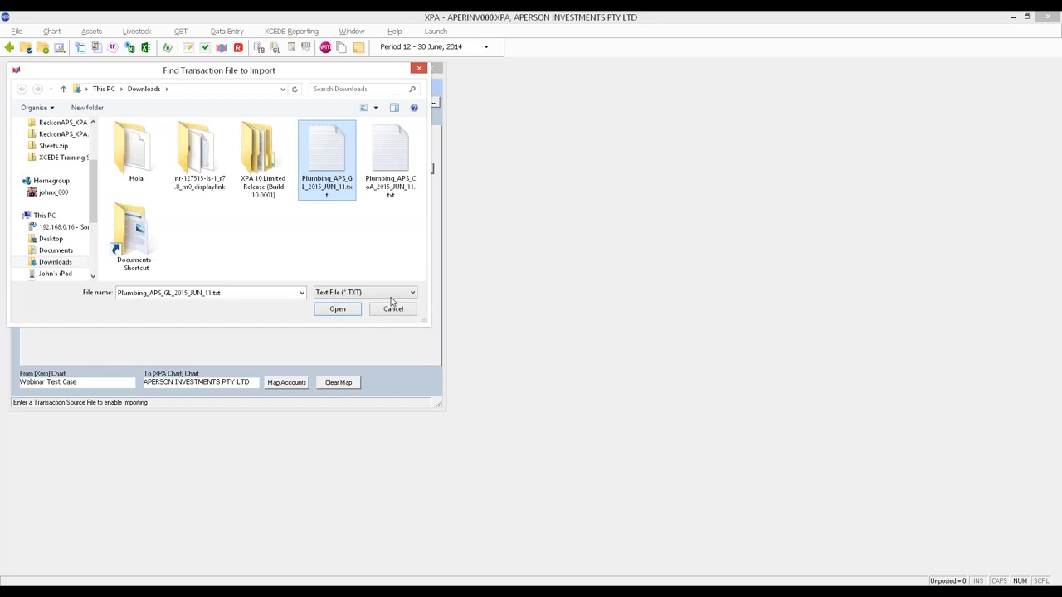
pyautogui.click(347, 313)
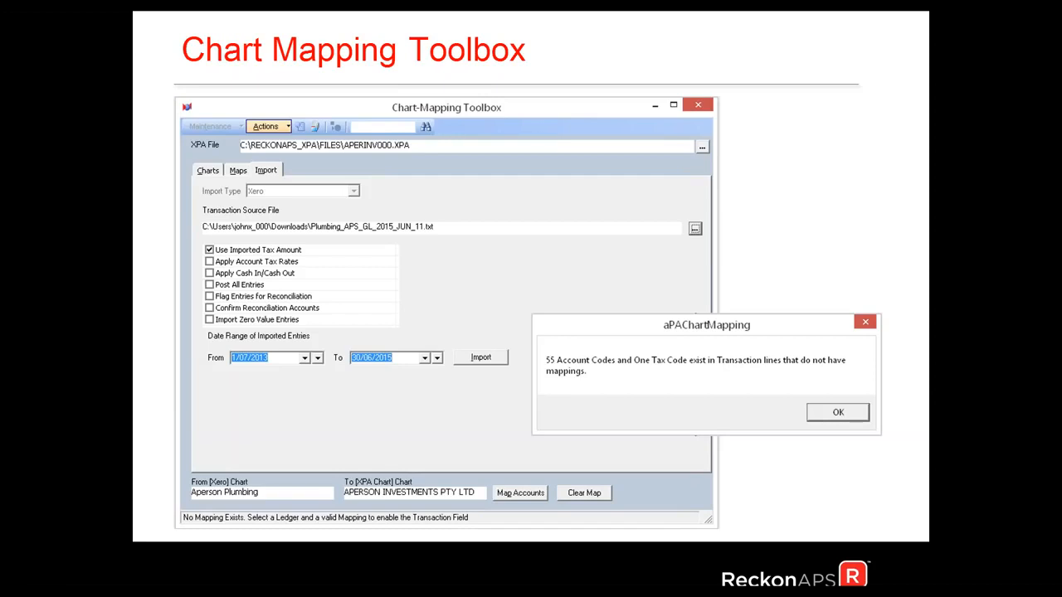
pyautogui.press('Return')
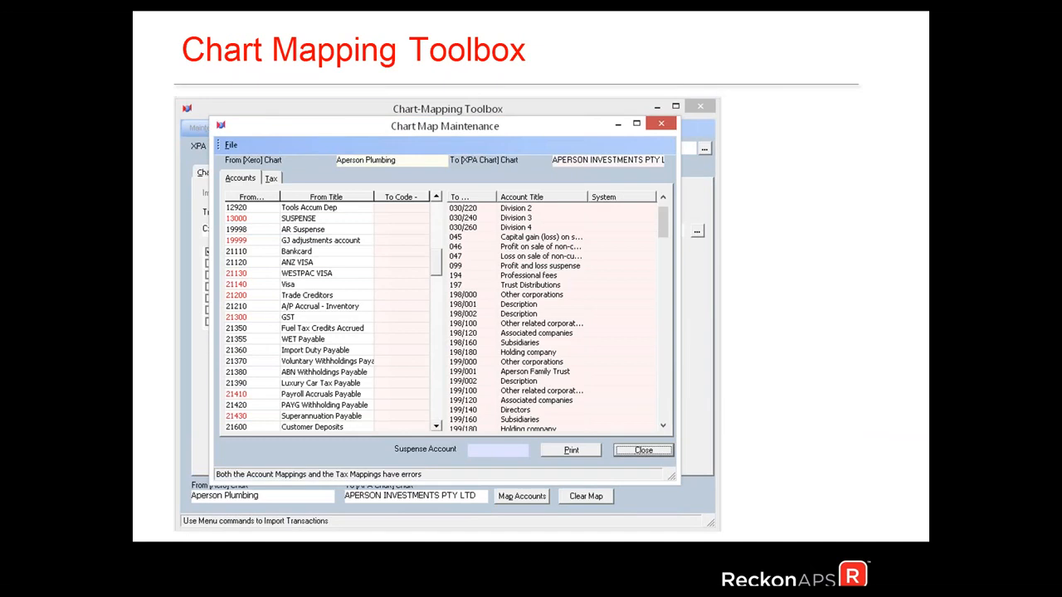
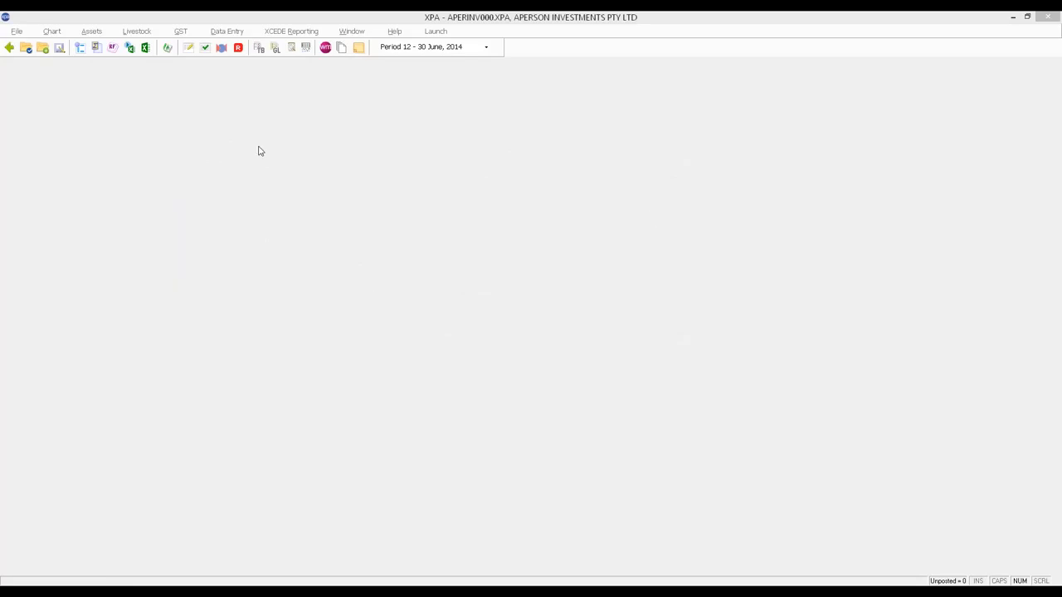
# Step: Open the journal entries for period 12 and show only unposted entries
pyautogui.click(190, 50)
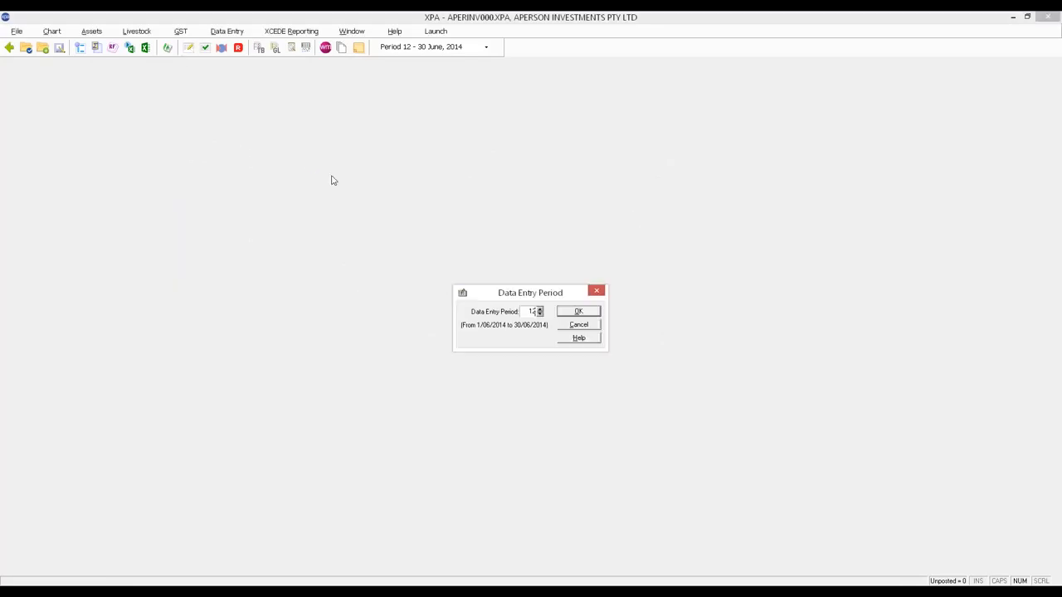
pyautogui.click(577, 314)
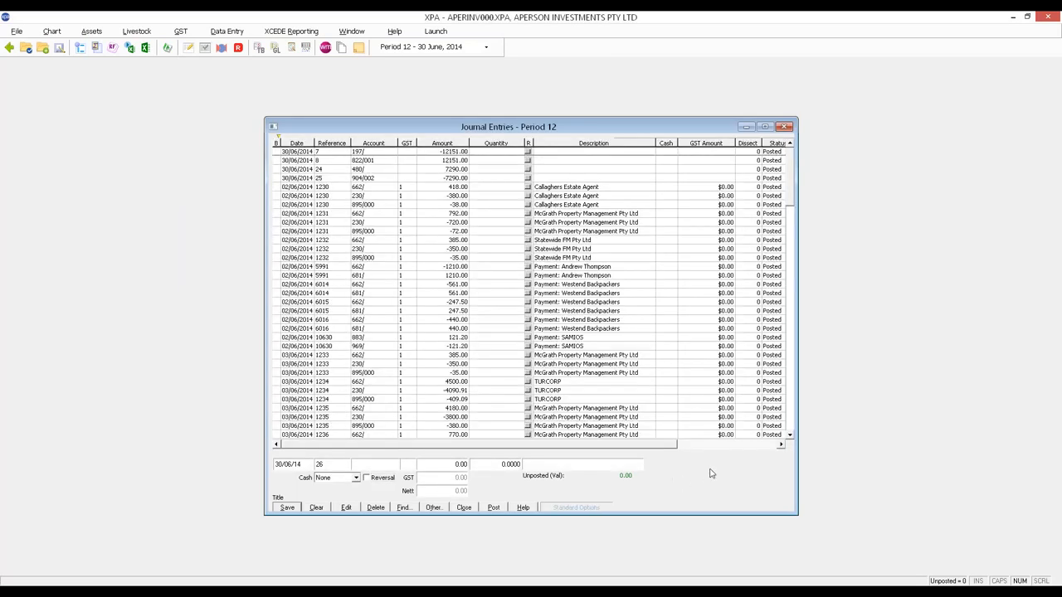
pyautogui.rightClick(711, 469)
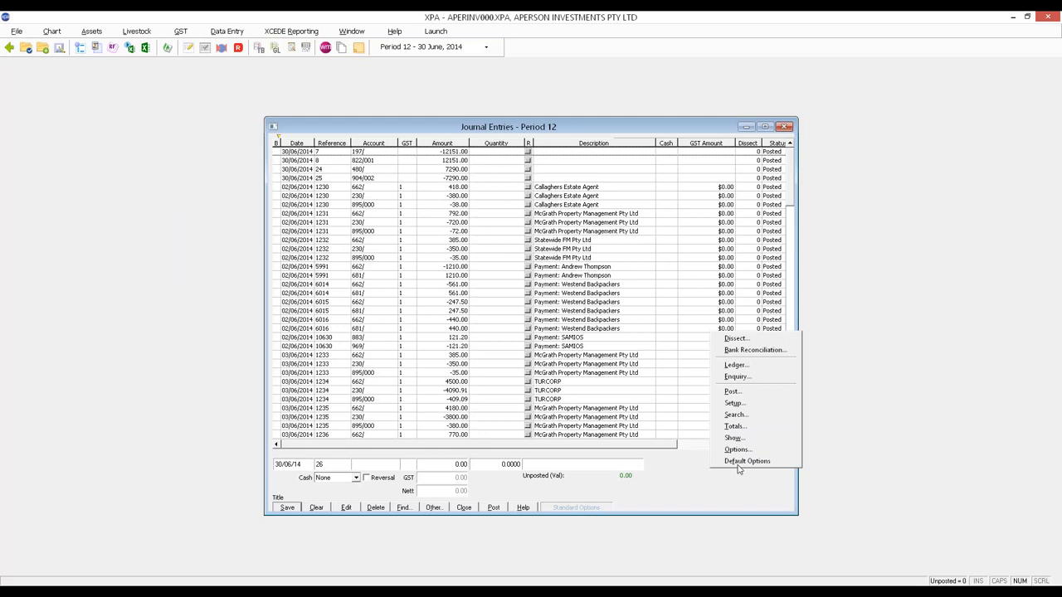
pyautogui.click(741, 442)
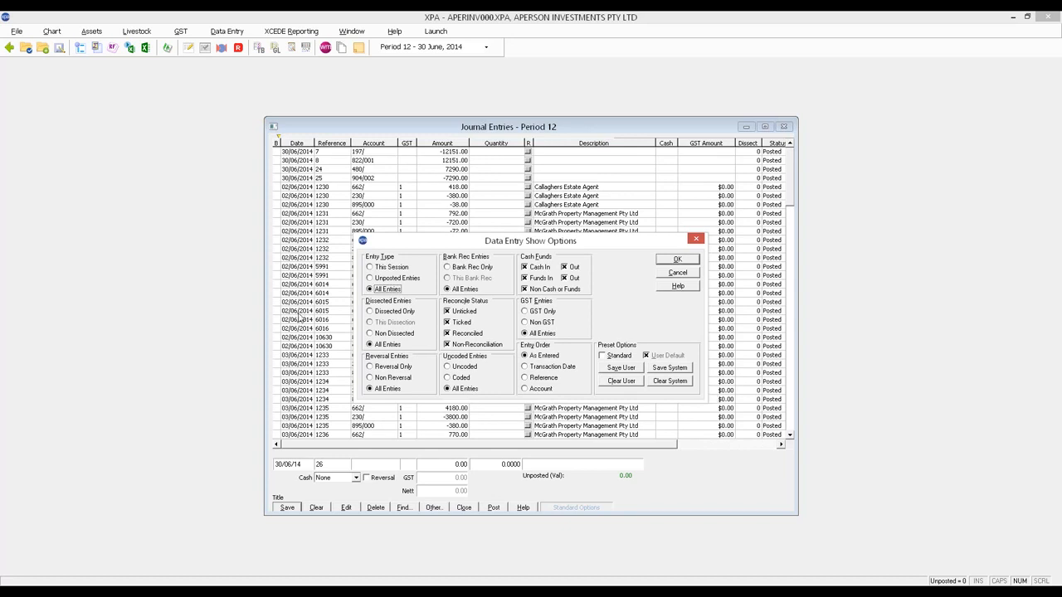
pyautogui.click(379, 279)
pyautogui.click(679, 261)
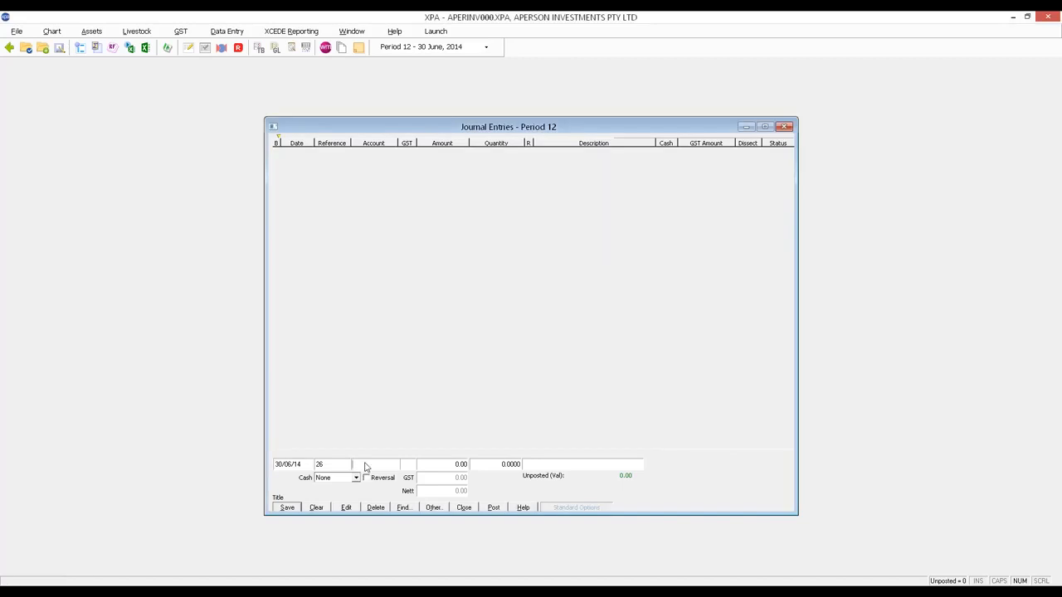
# Step: Add a journal entry of 1000 to the accountancy fees account 300
pyautogui.write('300/')
pyautogui.click(446, 465)
pyautogui.doubleClick(461, 465)
pyautogui.write('1000')
pyautogui.press('Return')
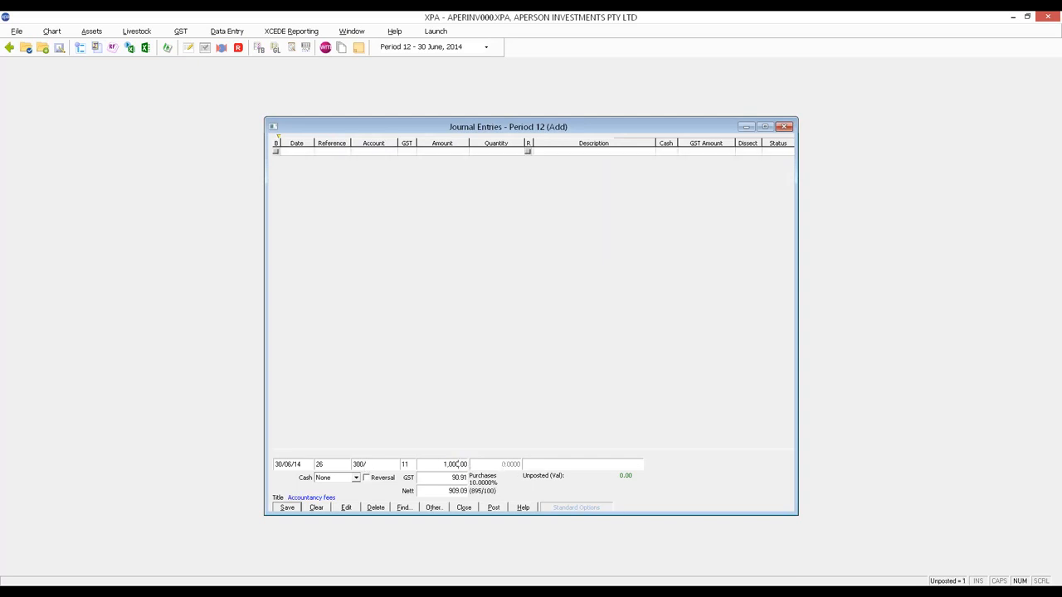
# Step: Add the balancing entry of -1000 to the bank account 680 and close the journal window
pyautogui.write('680')
pyautogui.click(455, 465)
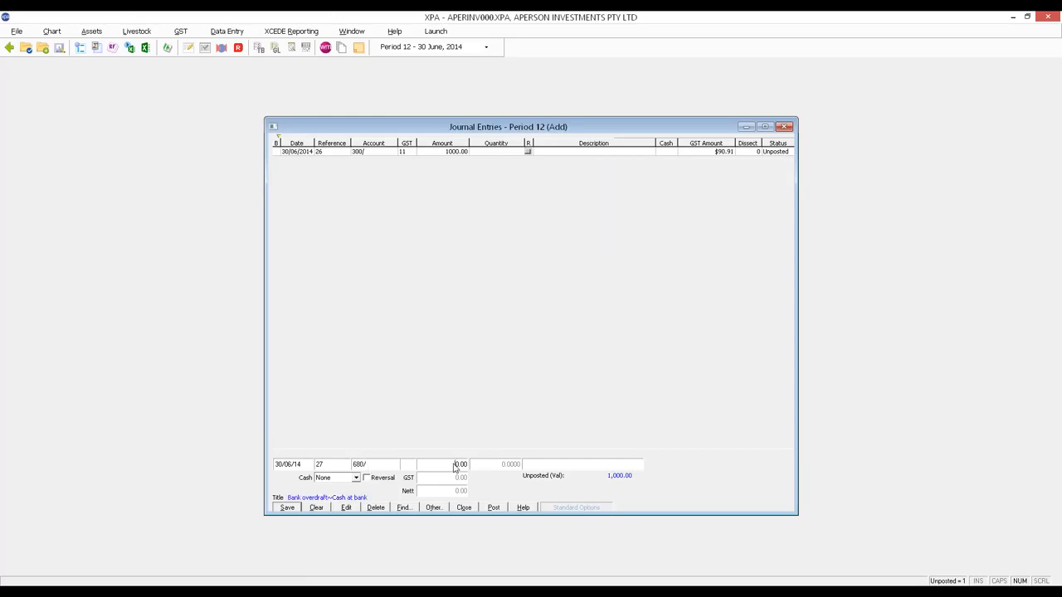
pyautogui.write('-1000')
pyautogui.press('Return')
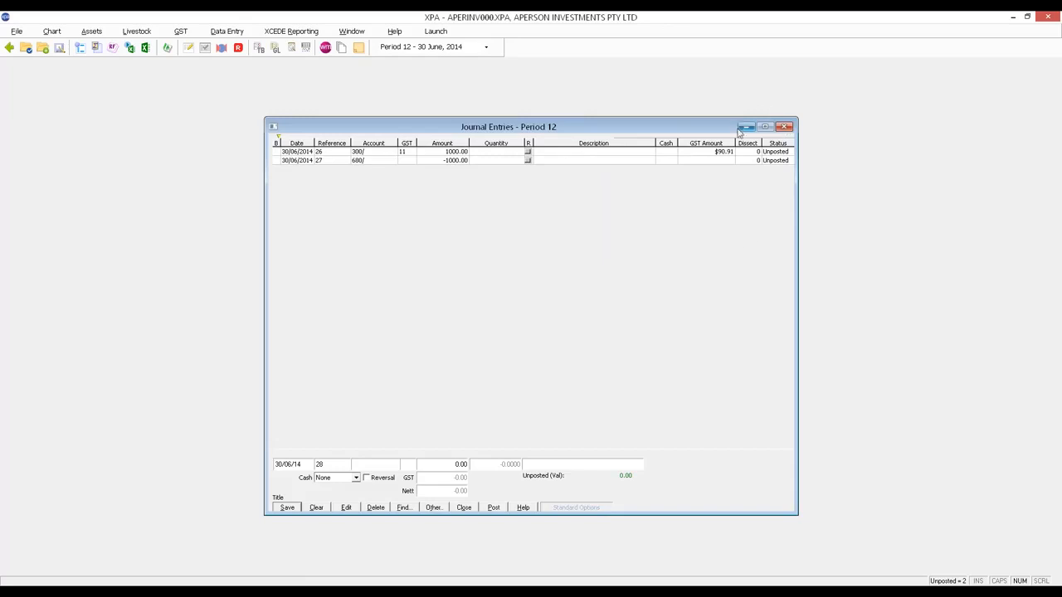
pyautogui.click(782, 129)
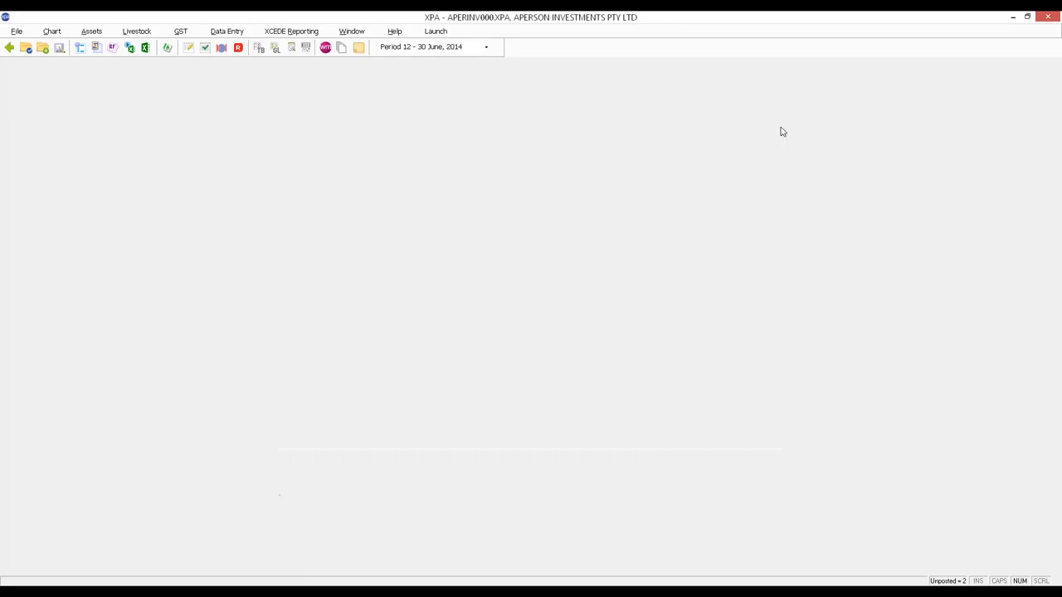
# Step: Reopen the period 12 journal, set its show options to Unposted Entries and save them as the user default
pyautogui.click(187, 48)
pyautogui.click(576, 311)
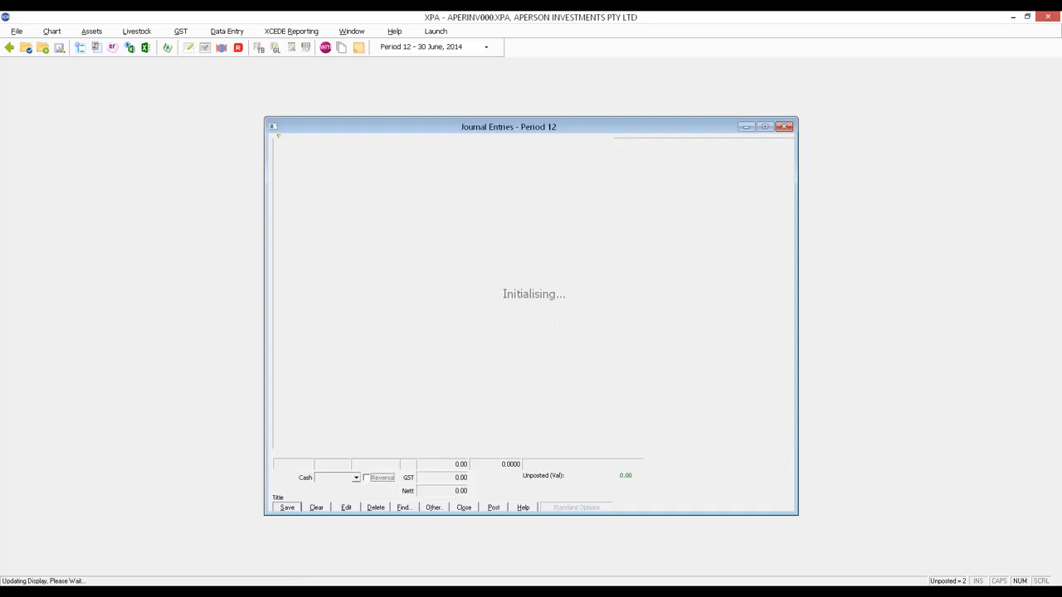
pyautogui.rightClick(729, 474)
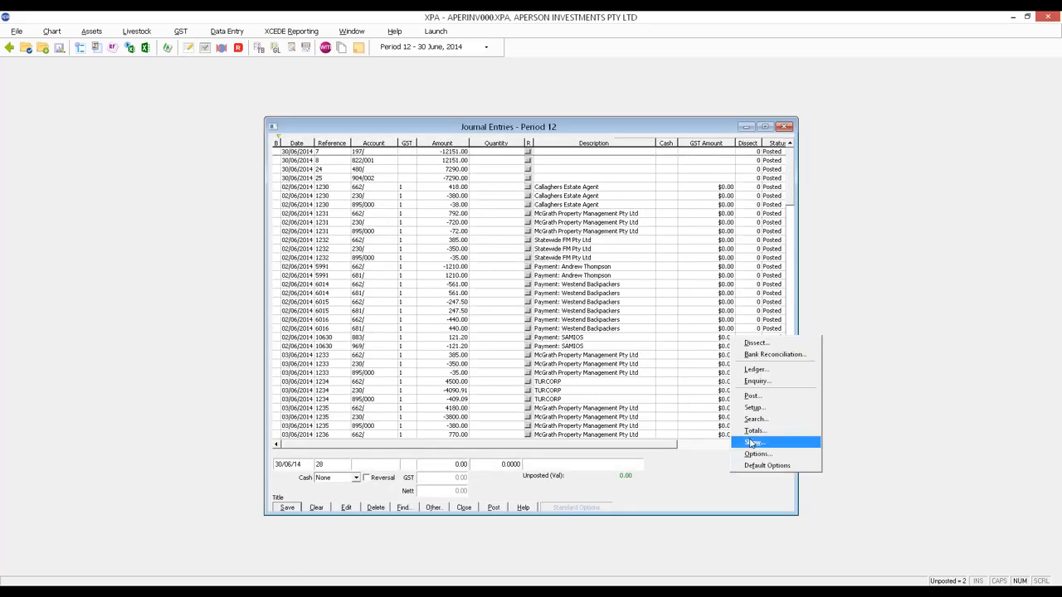
pyautogui.click(762, 443)
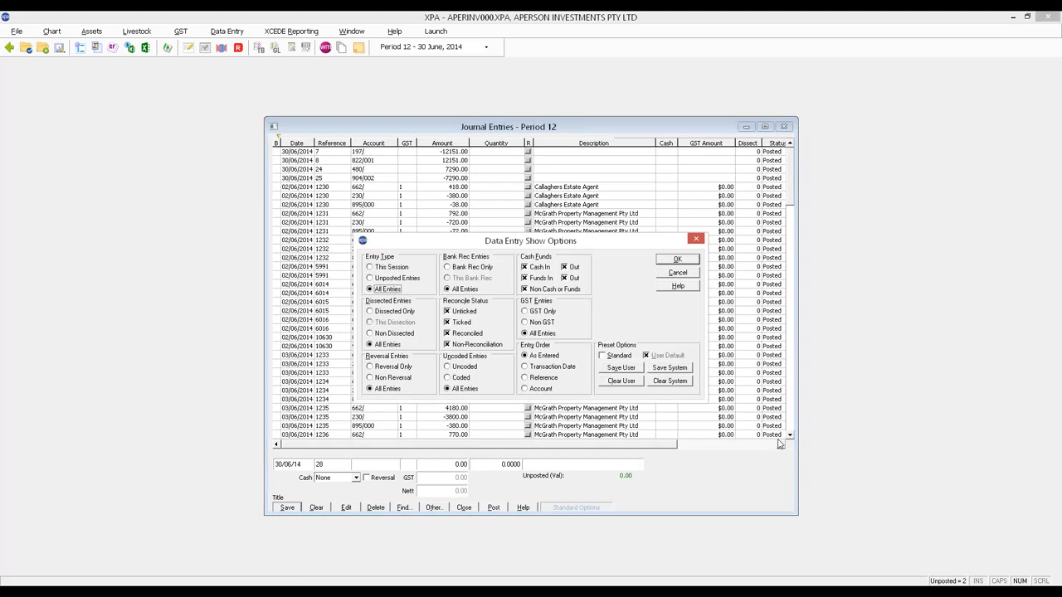
pyautogui.click(398, 277)
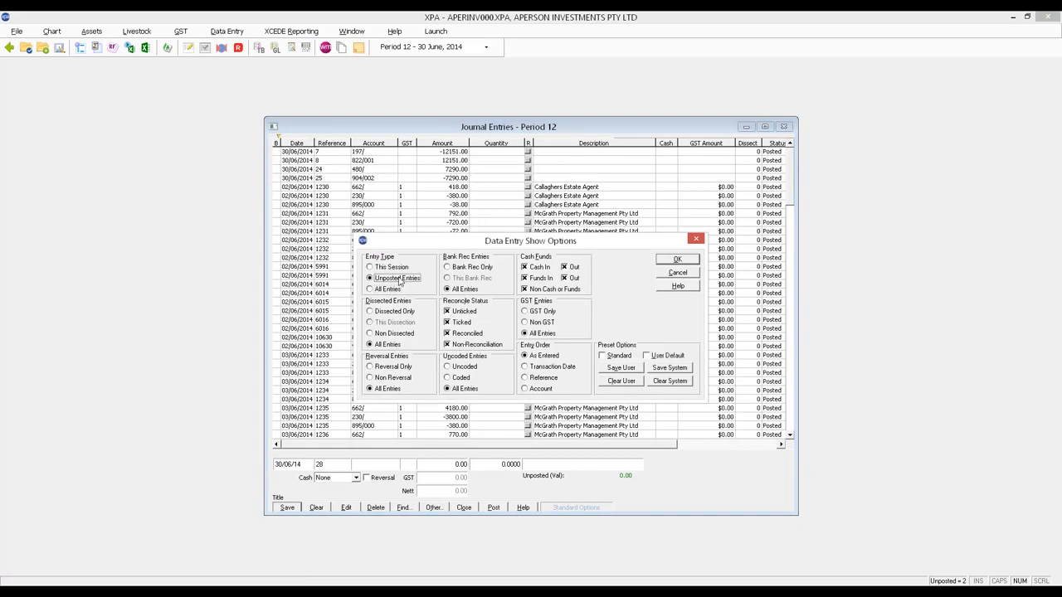
pyautogui.click(629, 370)
pyautogui.click(574, 343)
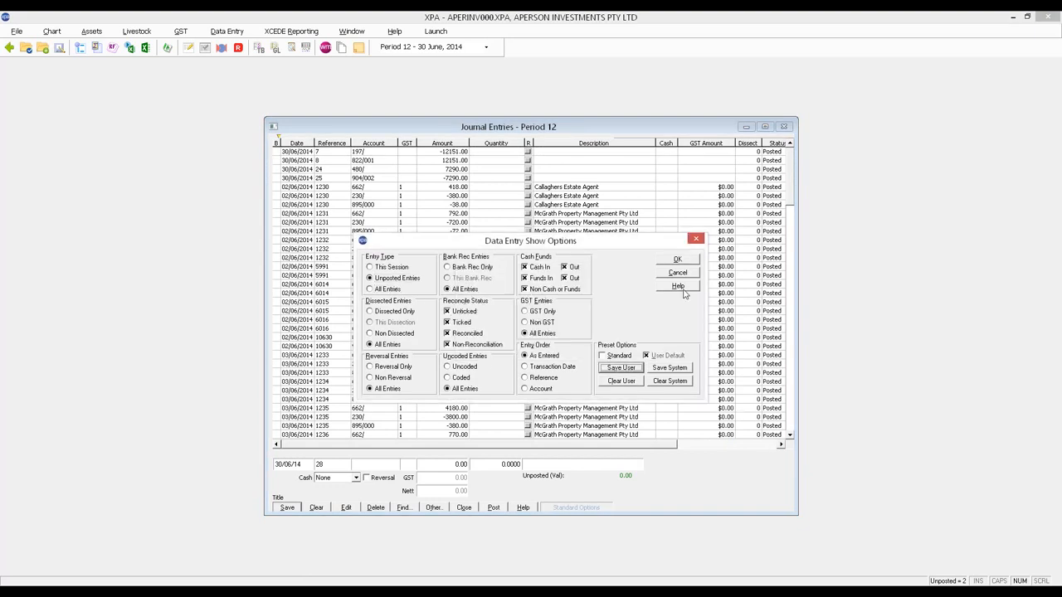
pyautogui.click(677, 260)
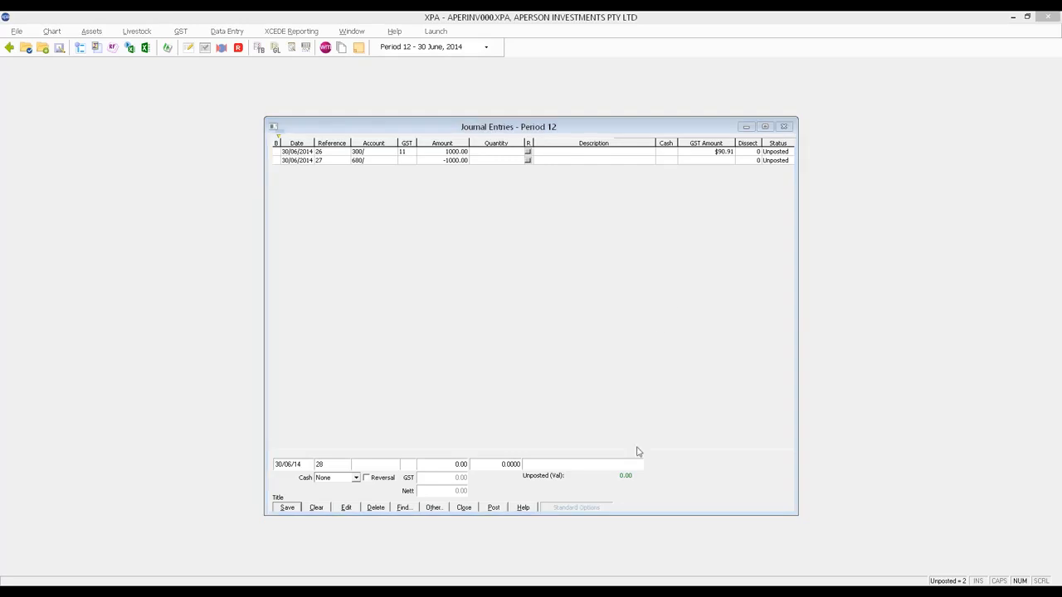
# Step: Limit the journal list to entries from this session
pyautogui.rightClick(526, 302)
pyautogui.click(581, 410)
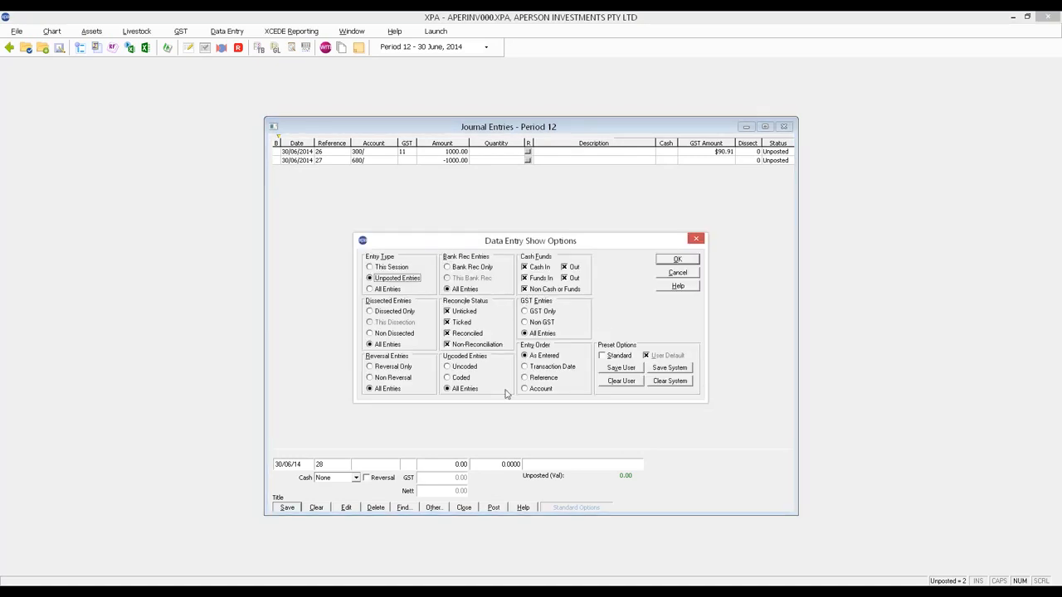
pyautogui.click(394, 268)
pyautogui.click(678, 260)
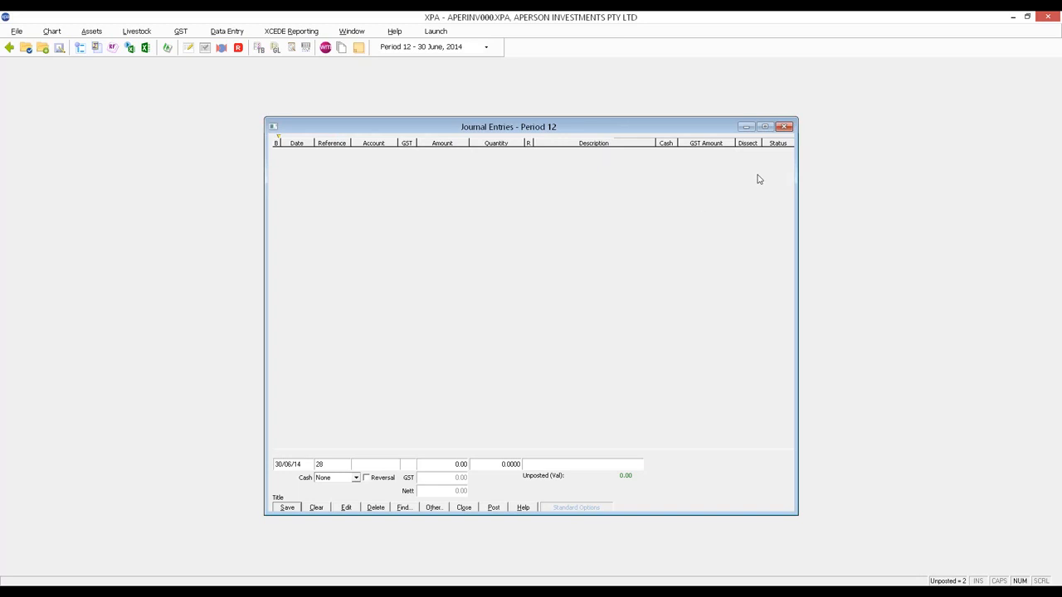
# Step: Switch the journal list back to Unposted Entries and save that choice as the user default again
pyautogui.rightClick(651, 235)
pyautogui.click(699, 345)
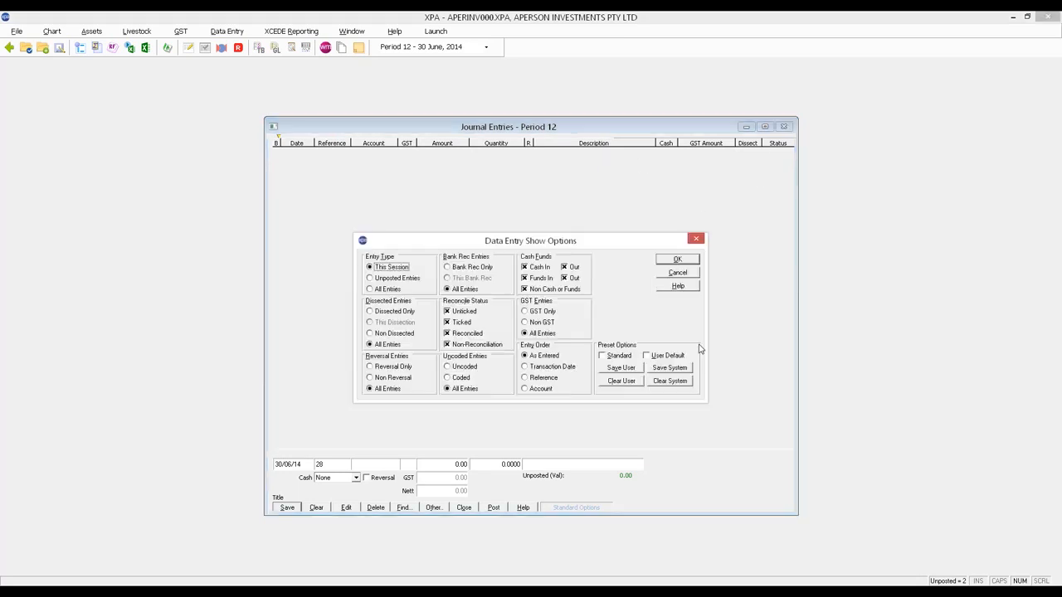
pyautogui.click(413, 283)
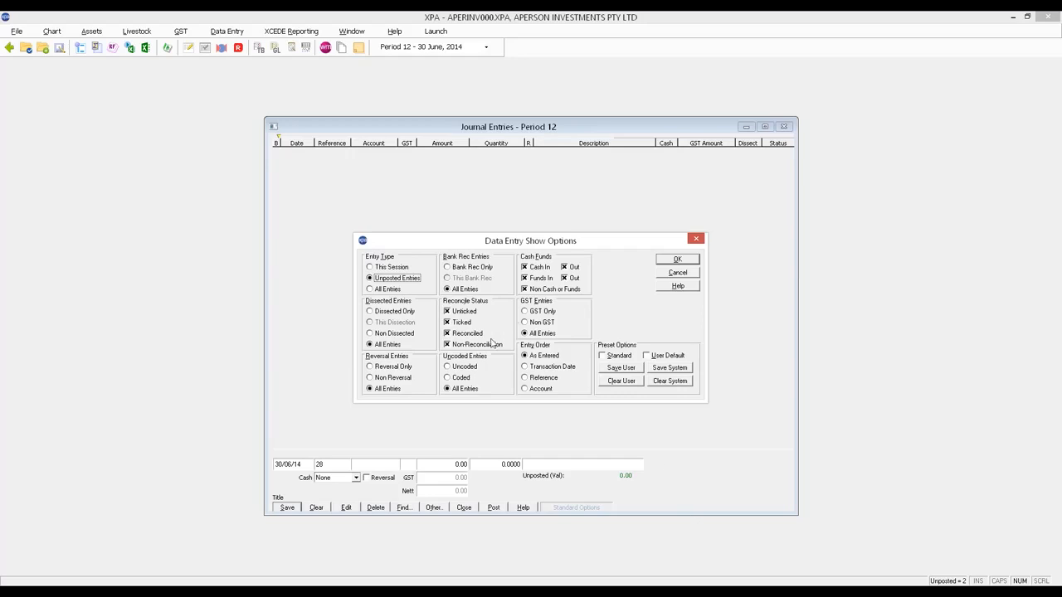
pyautogui.click(631, 370)
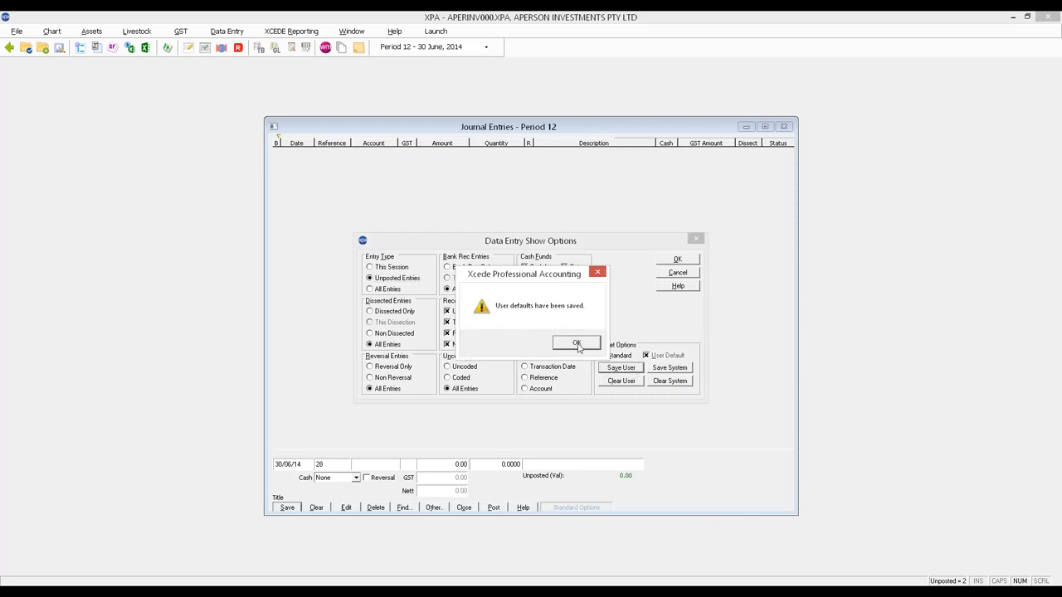
pyautogui.click(576, 346)
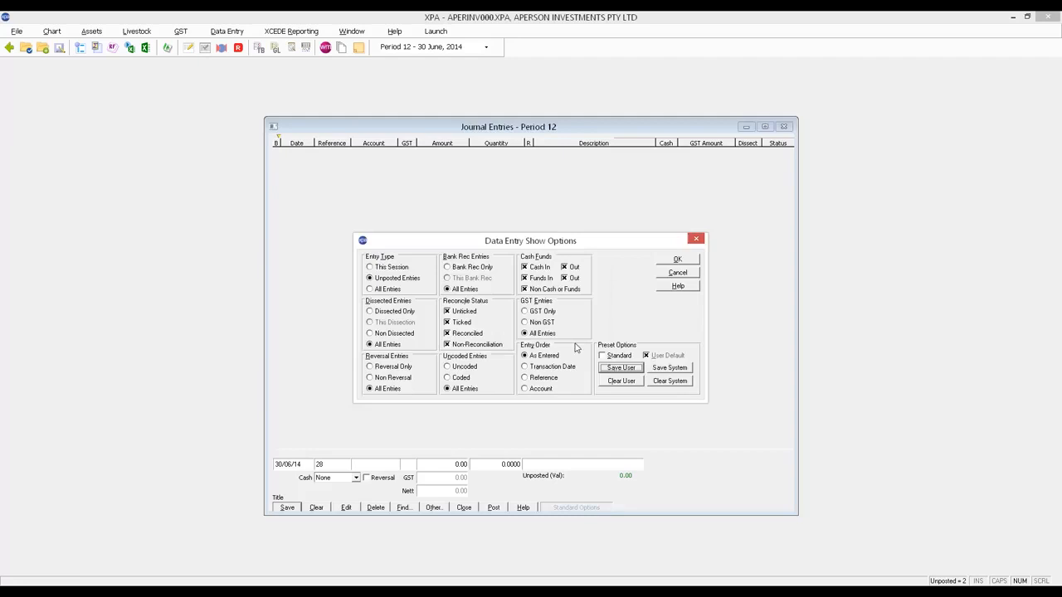
pyautogui.click(675, 260)
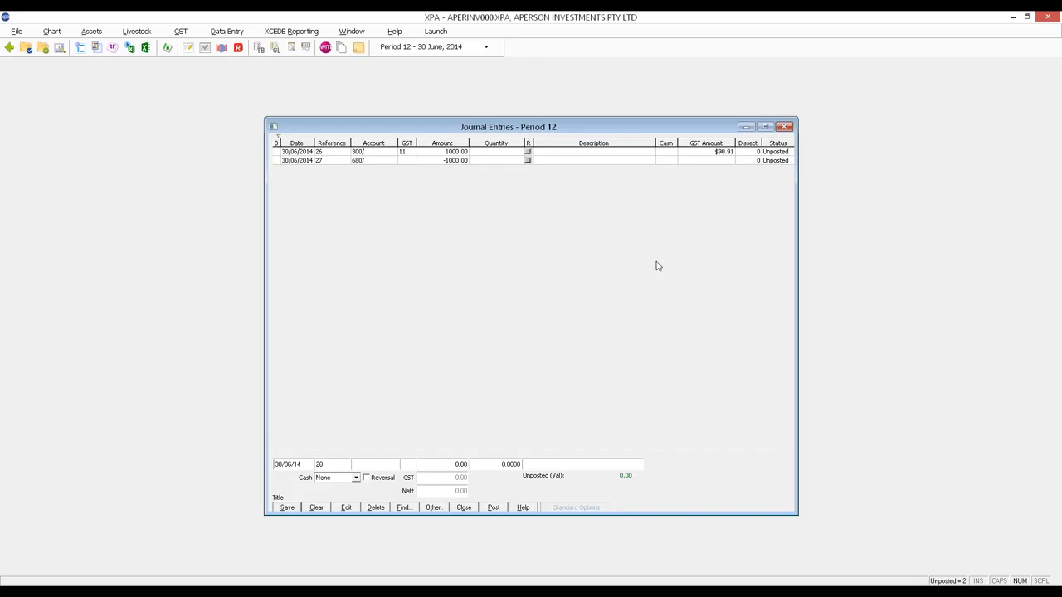
# Step: In the journal data entry options, use the fixed date 30/06/2014 and skip input of the date
pyautogui.rightClick(656, 266)
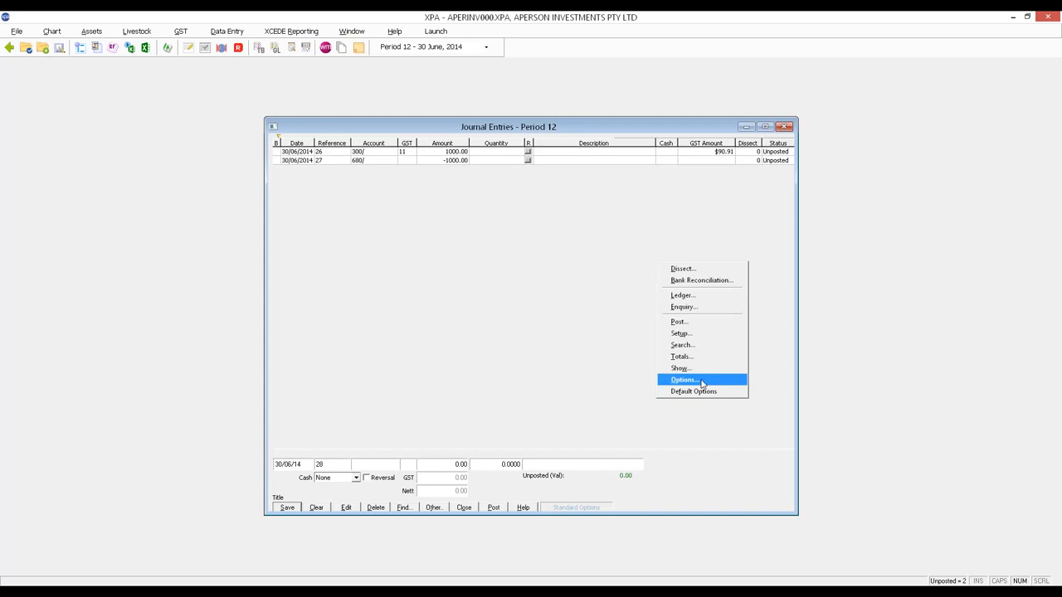
pyautogui.click(702, 380)
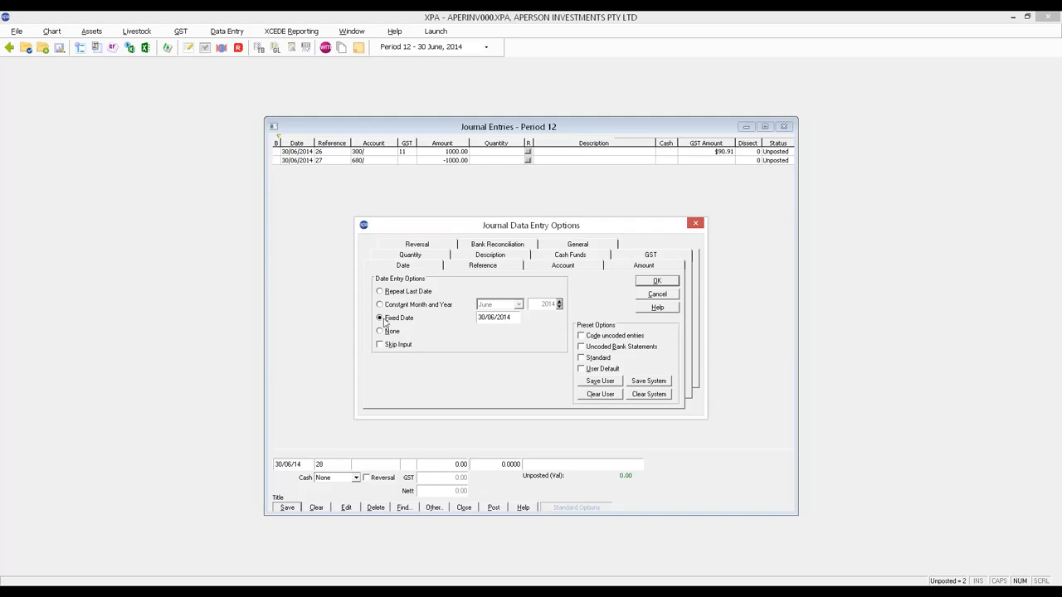
pyautogui.click(387, 346)
# Step: Set a constant reference number of JX for journal entries and skip input of the reference
pyautogui.click(491, 267)
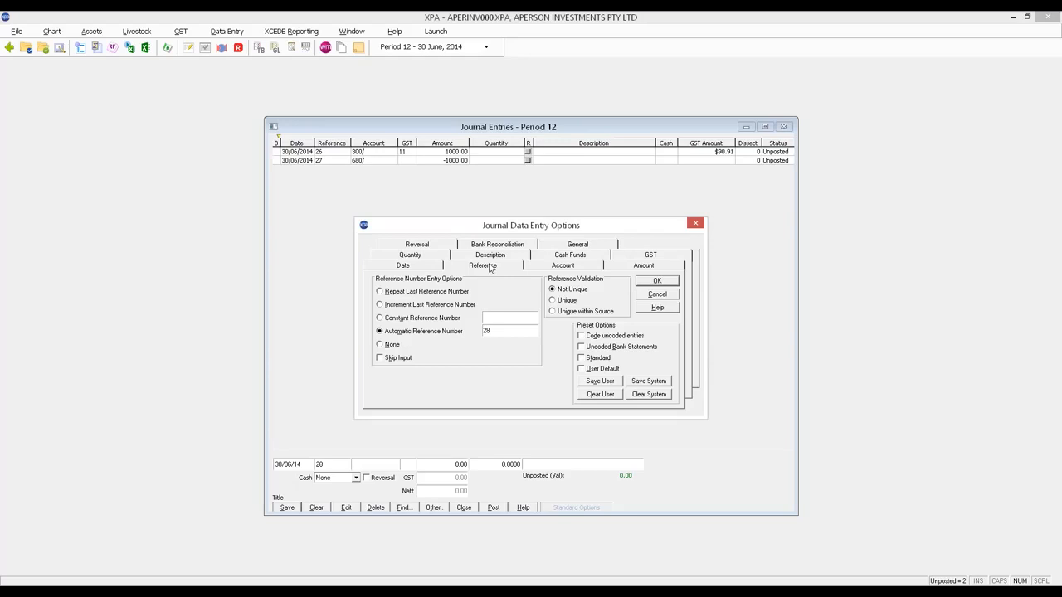
pyautogui.click(437, 320)
pyautogui.write('JX')
pyautogui.click(383, 360)
# Step: Set GST entry to No Rate Code, skip rate code, nett and GST amount input, and save the options as user defaults
pyautogui.click(635, 266)
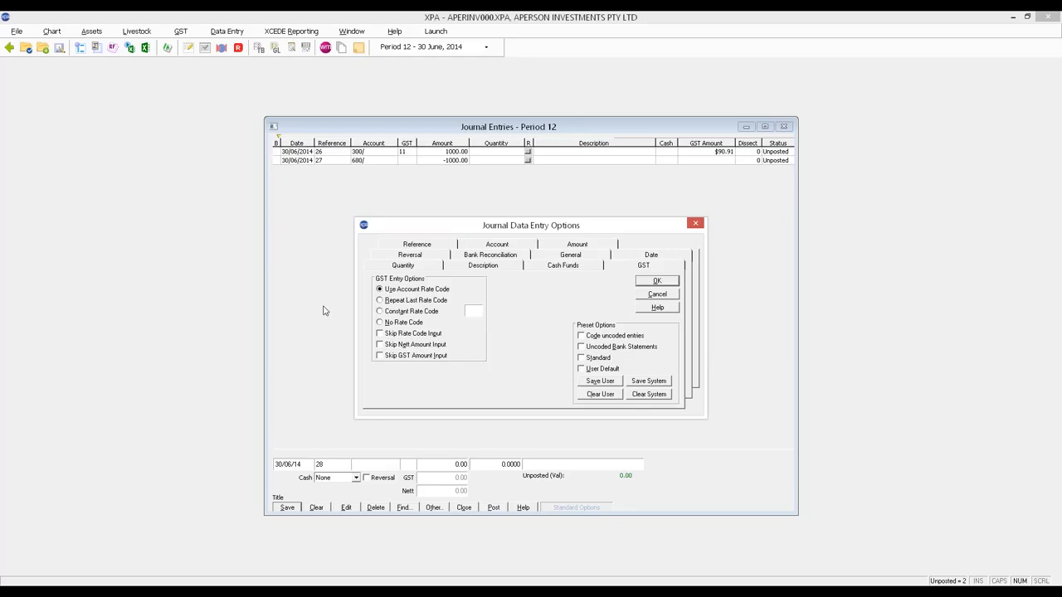
pyautogui.click(417, 324)
pyautogui.click(380, 332)
pyautogui.click(380, 344)
pyautogui.click(380, 355)
pyautogui.click(600, 381)
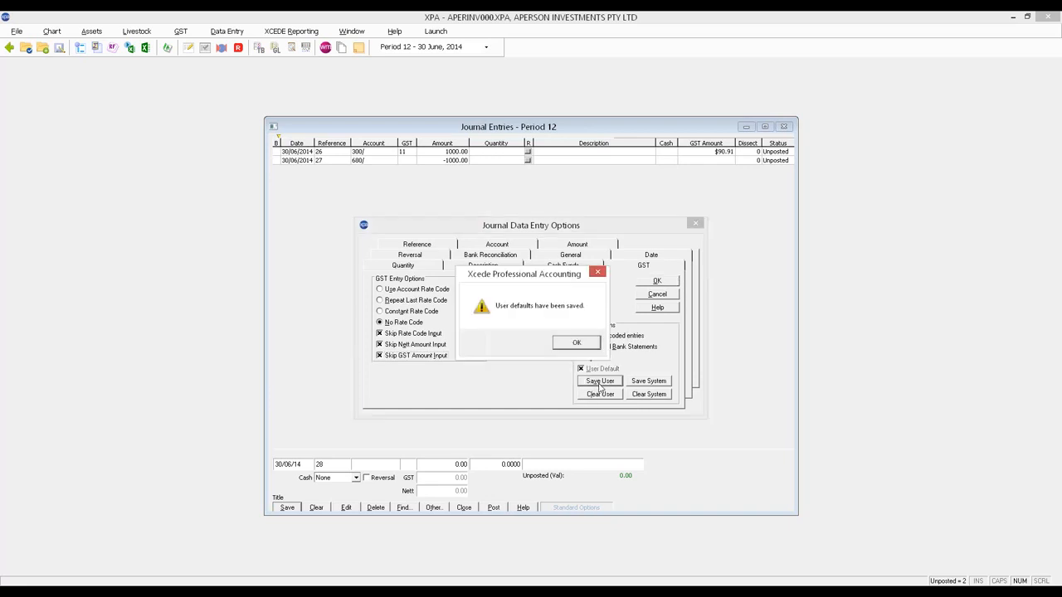
pyautogui.click(578, 342)
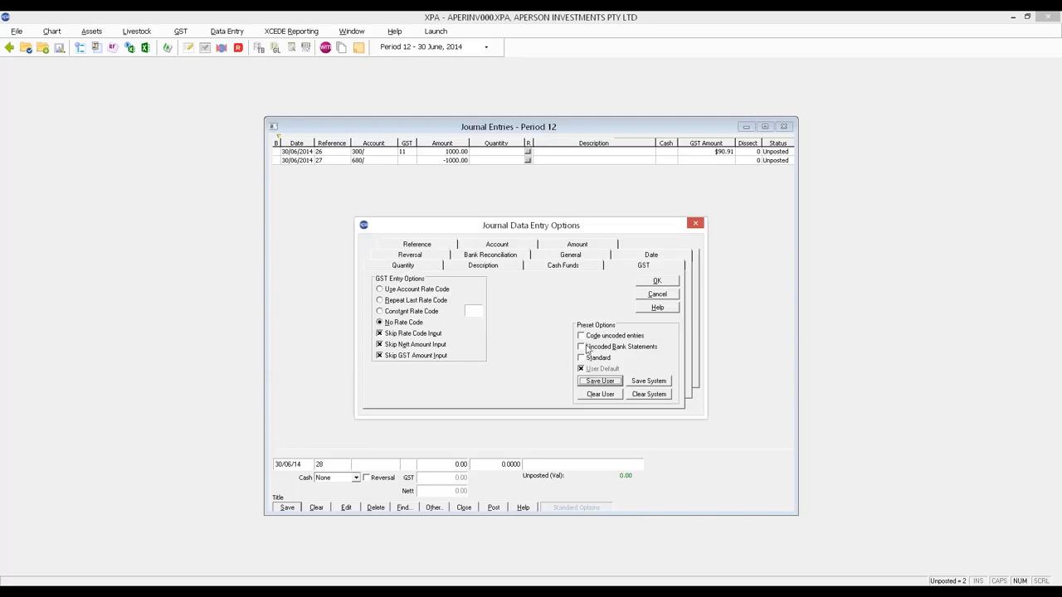
# Step: Apply the data entry options, then record a journal line to account 309/ for 150.00 with the description Bank fees
pyautogui.click(673, 283)
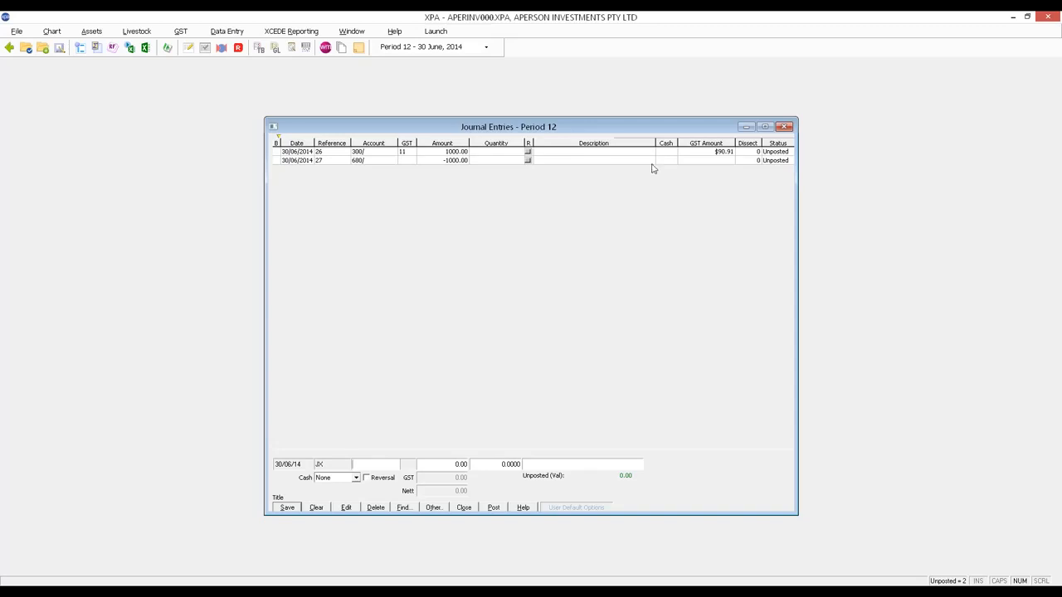
pyautogui.write('309/')
pyautogui.press('Tab')
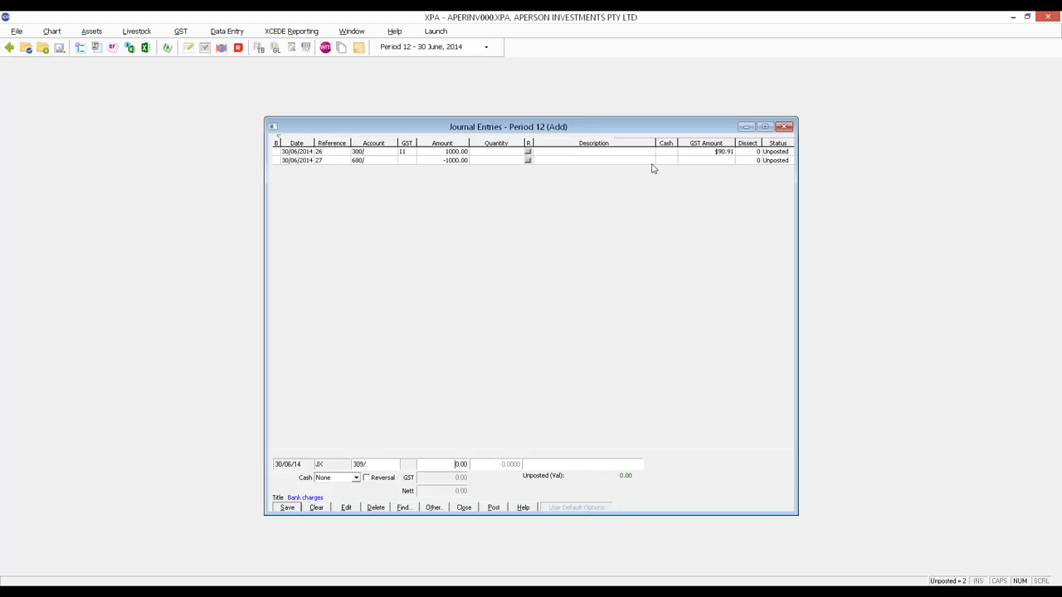
pyautogui.write('150')
pyautogui.write('Bank feew')
pyautogui.press('BackSpace')
pyautogui.write('s')
pyautogui.press('Return')
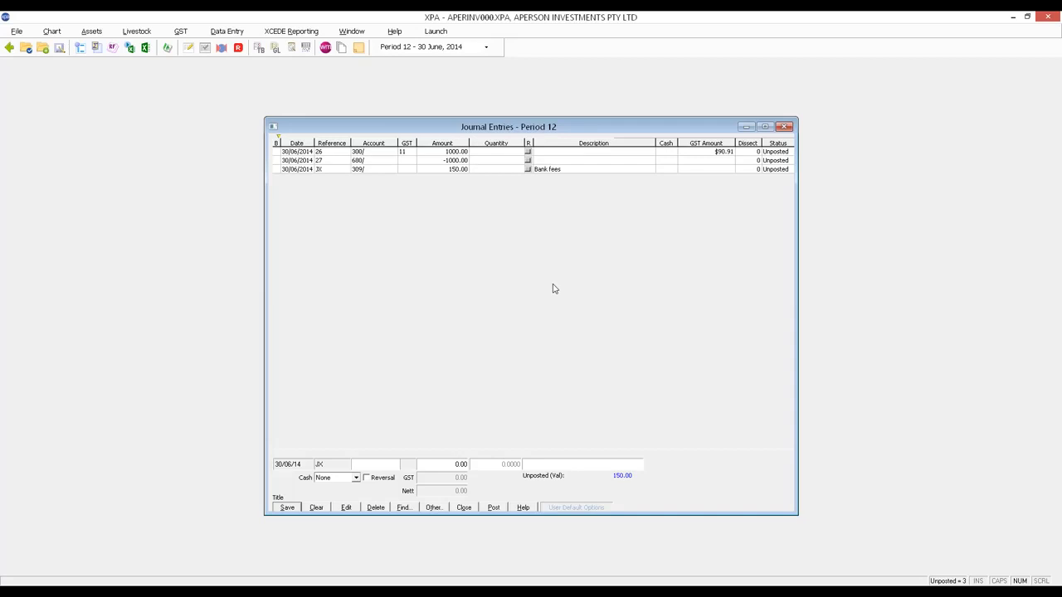
# Step: Begin the balancing journal line with account 680/ and replace its reference with ooo
pyautogui.write('680/')
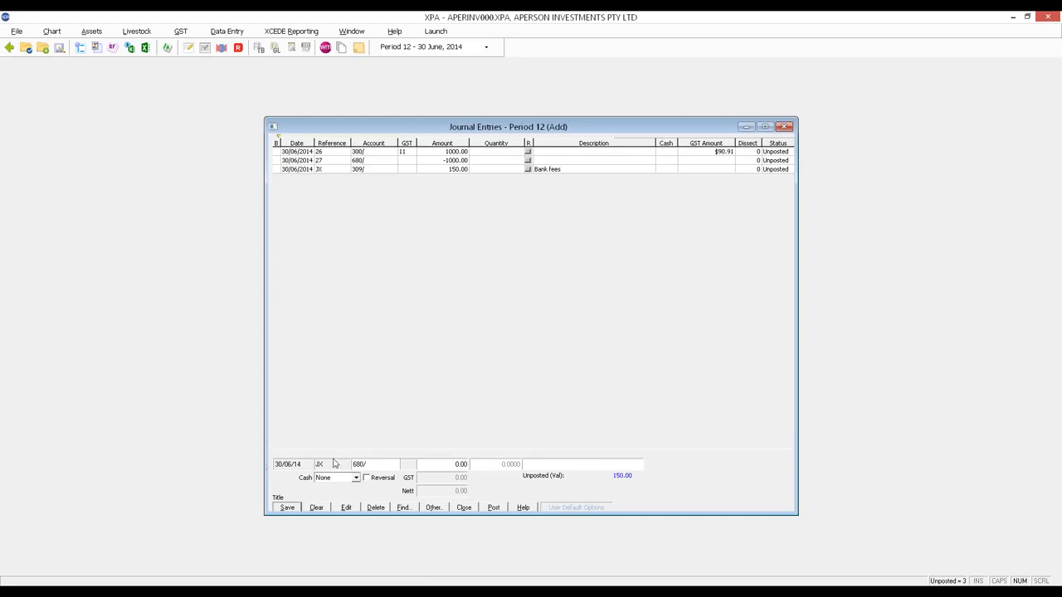
pyautogui.press('Tab')
pyautogui.write('ooc')
# Step: Reopen the journal data entry options and show the description entry settings
pyautogui.rightClick(511, 513)
pyautogui.click(557, 488)
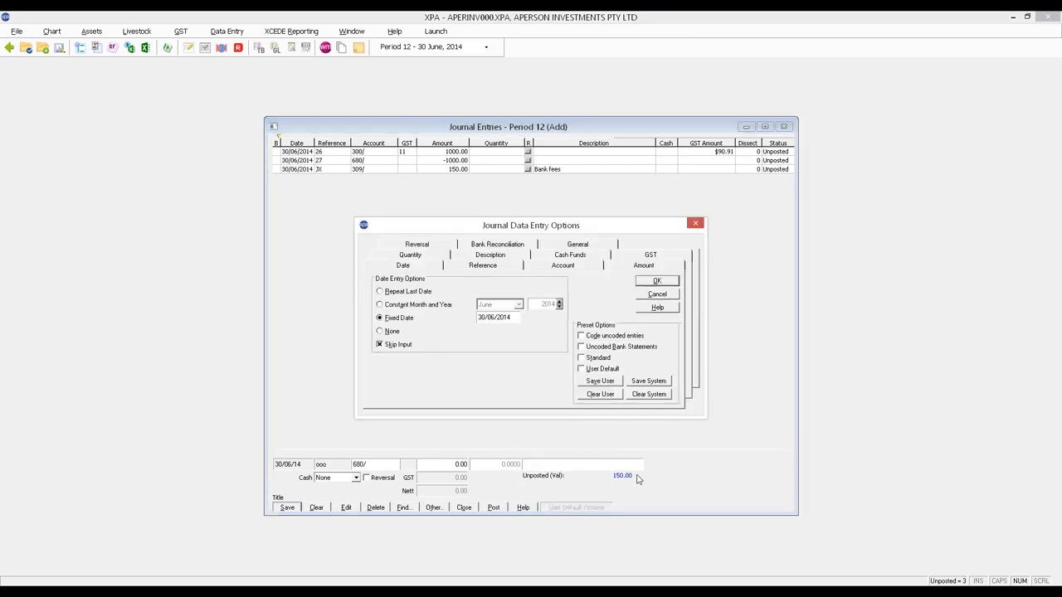
pyautogui.click(508, 259)
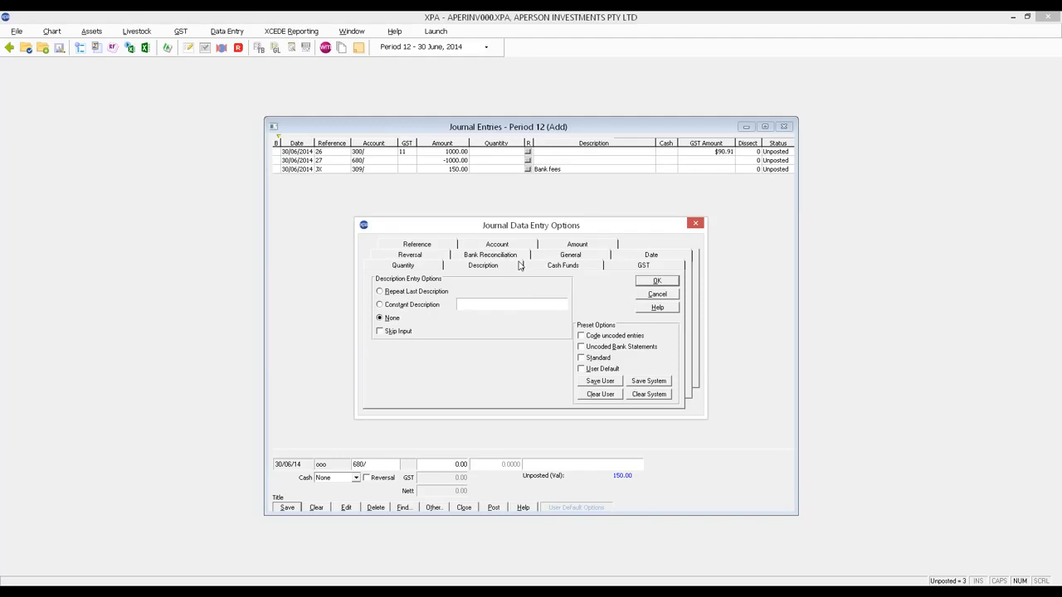